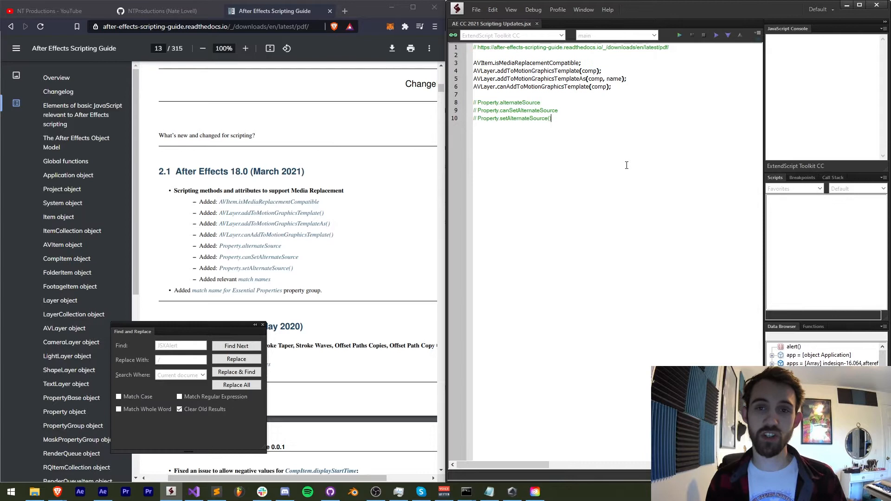
Review the whole script with the caret back at line 10's end and peek at the Discord scripting chat.
key("ctrl+a")
left_click(613, 140)
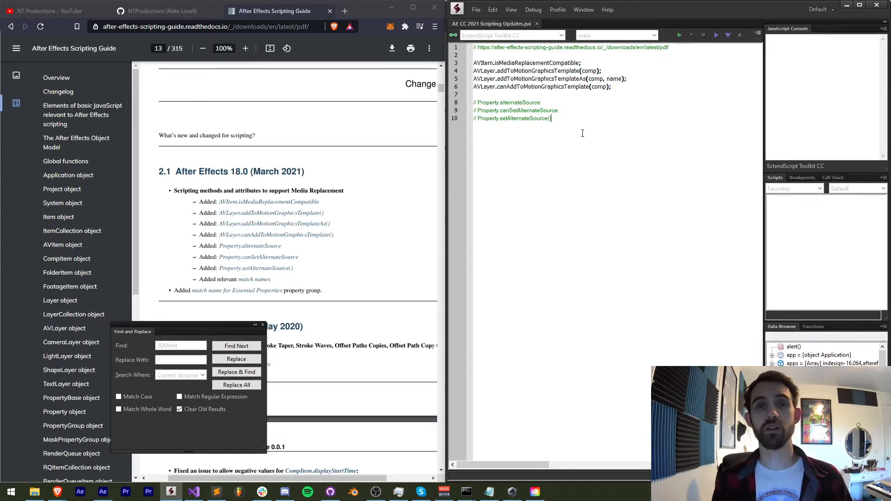
type(")")
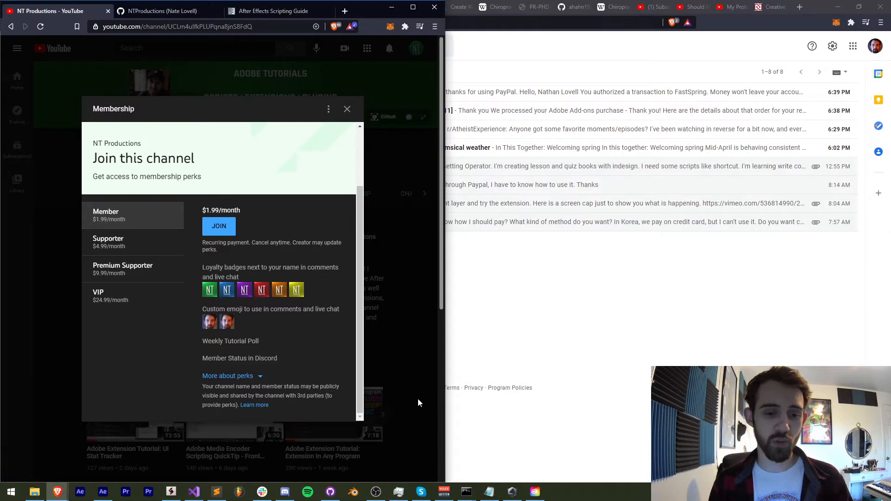
left_click(284, 492)
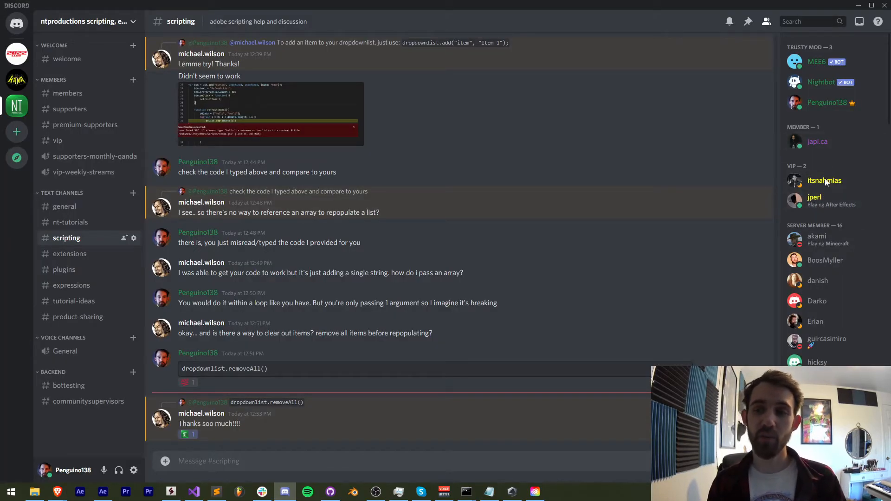
scroll(817, 196, "down", 5)
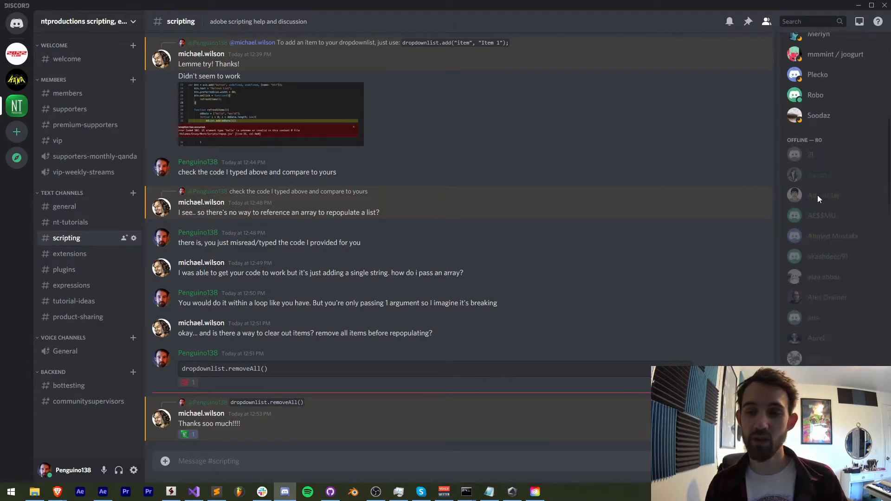
scroll(817, 195, "up", 10)
scroll(397, 171, "up", 10)
scroll(415, 160, "up", 3)
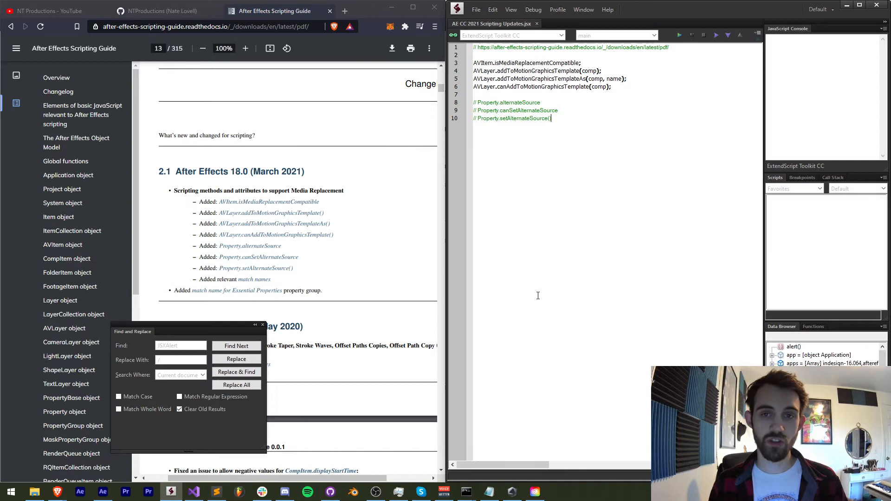
type(")")
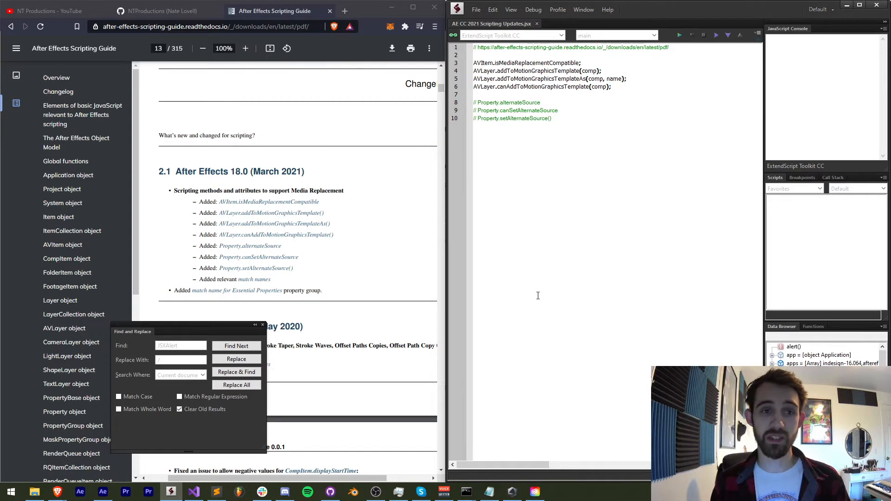
Dismiss Find and Replace, highlight the guide URL, jump the PDF to Changelog and select AVItem on line 3.
left_click(262, 325)
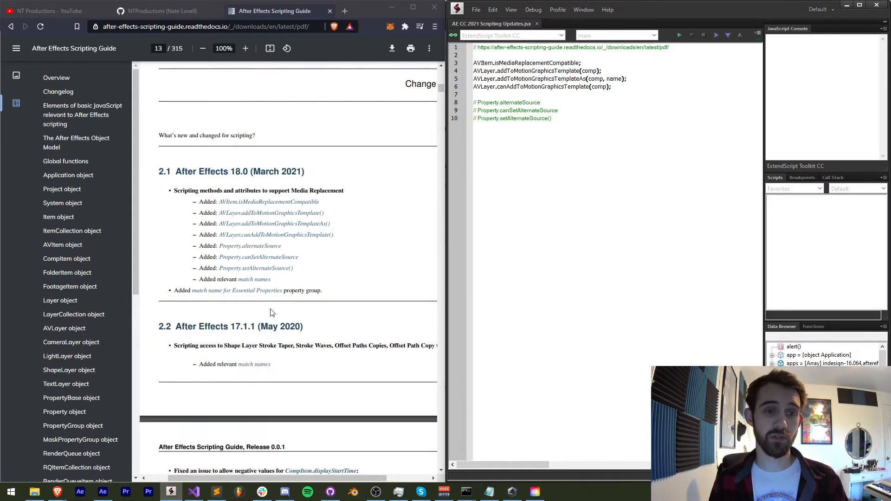
left_click_drag(483, 48, 674, 41)
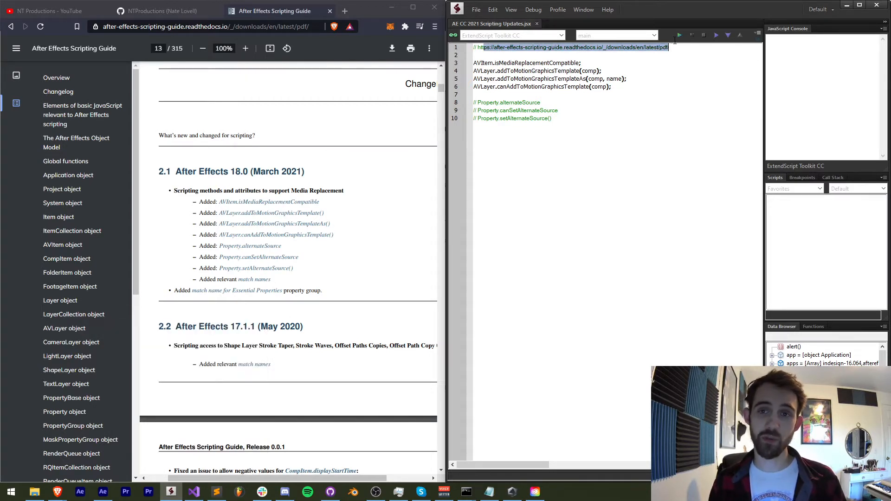
left_click(322, 147)
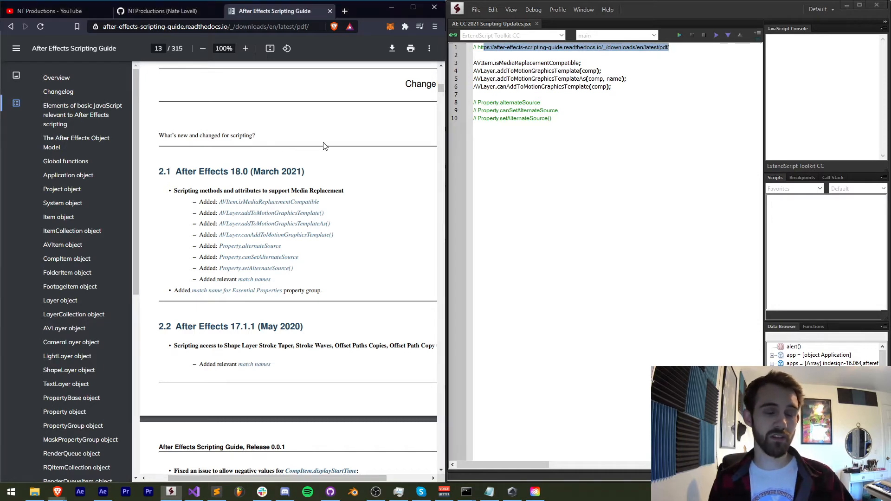
left_click(41, 91)
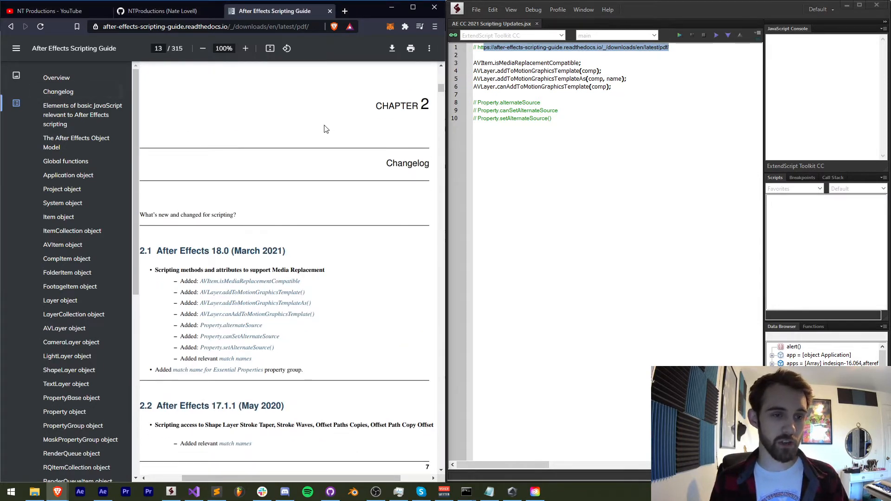
scroll(324, 130, "down", 3)
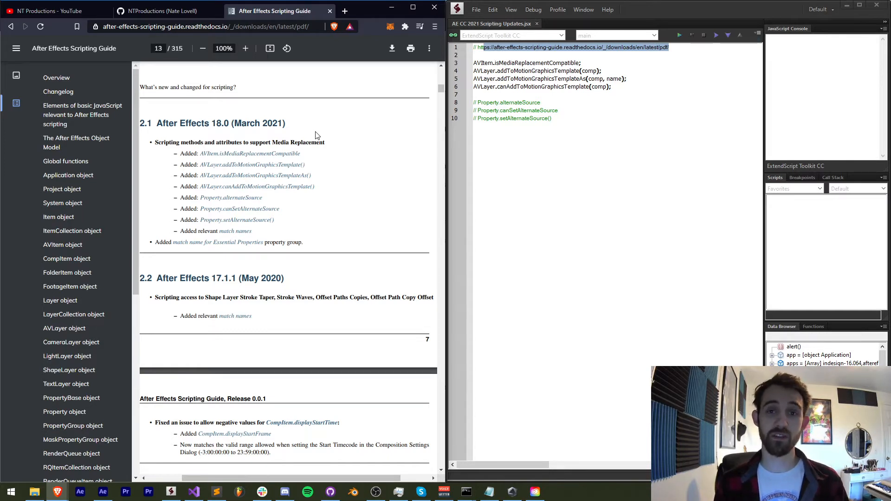
double_click(480, 64)
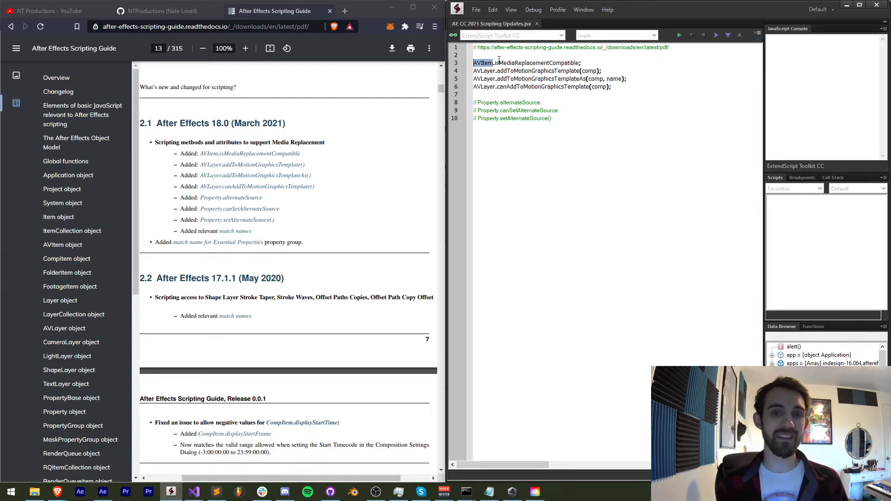
Widen the Project panel and Name column so IMG_1244.JPG and Invader [124 BPM].mp3 read in full.
left_click(103, 491)
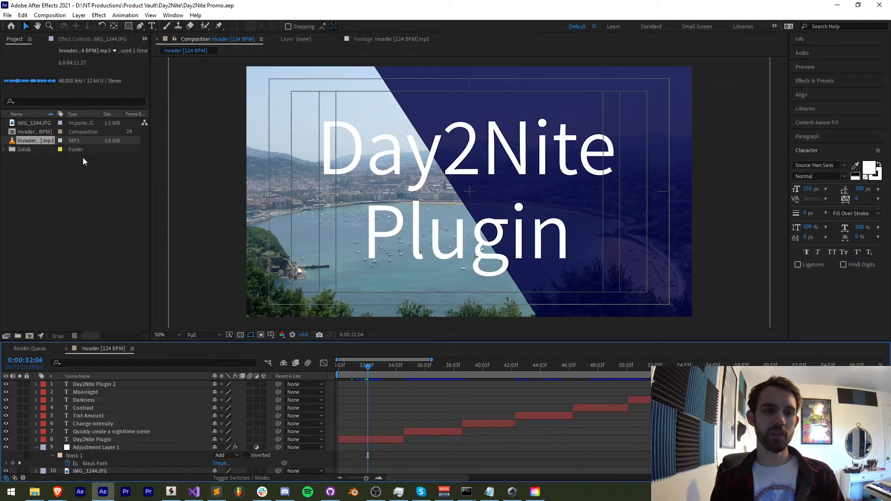
left_click(28, 123)
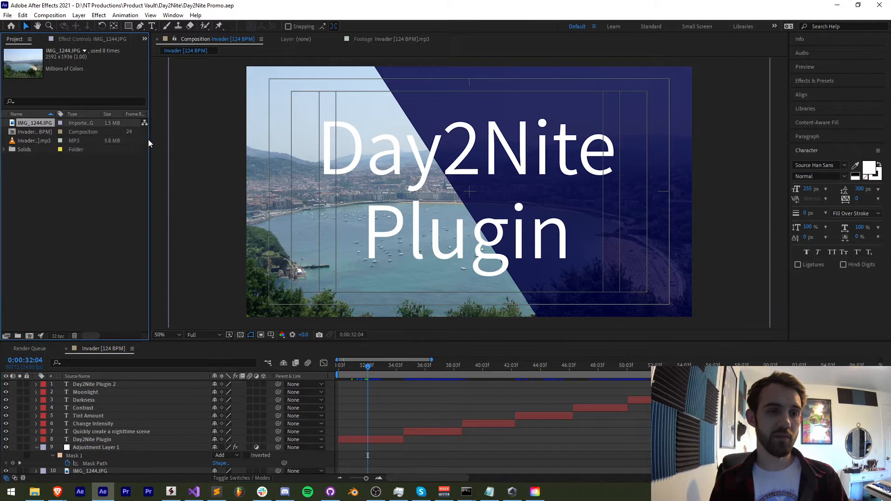
left_click_drag(151, 140, 230, 137)
left_click(45, 141)
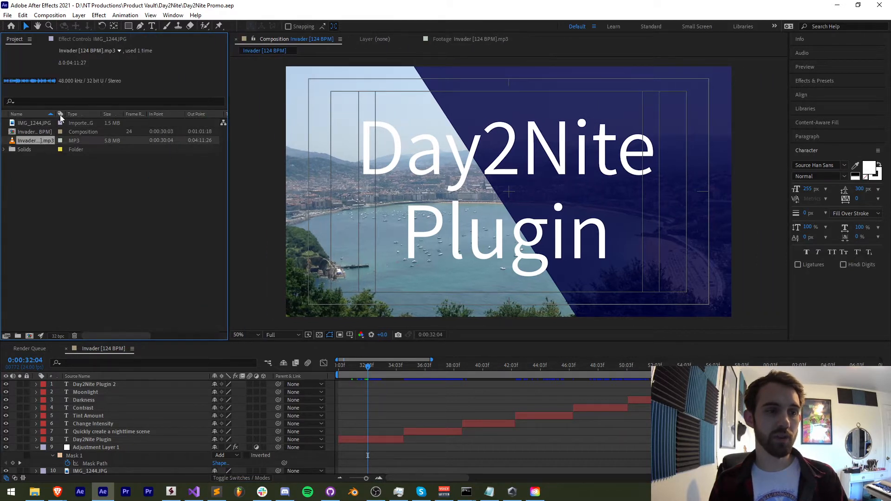
left_click_drag(52, 114, 109, 114)
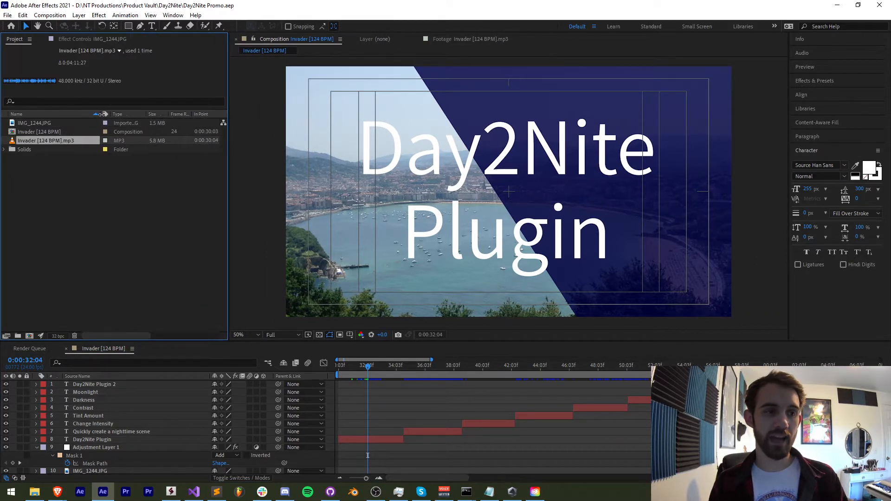
left_click(46, 124)
left_click(59, 140)
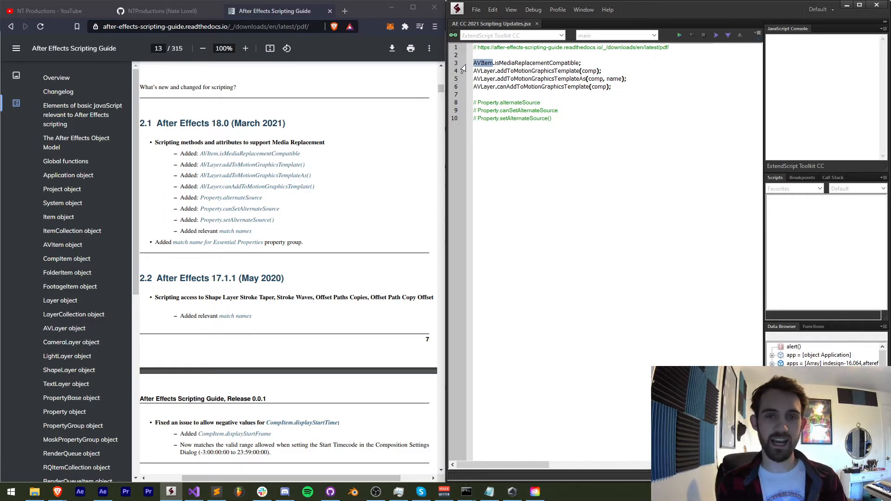
type("app.proj")
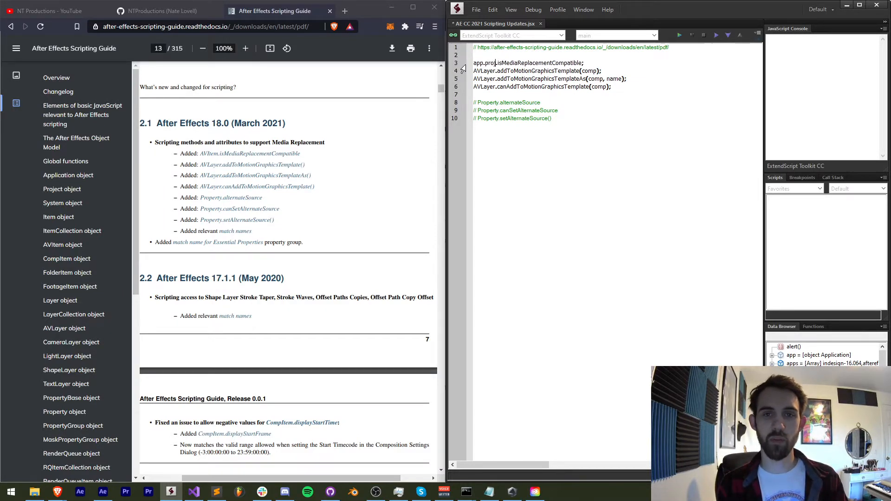
type("ect.")
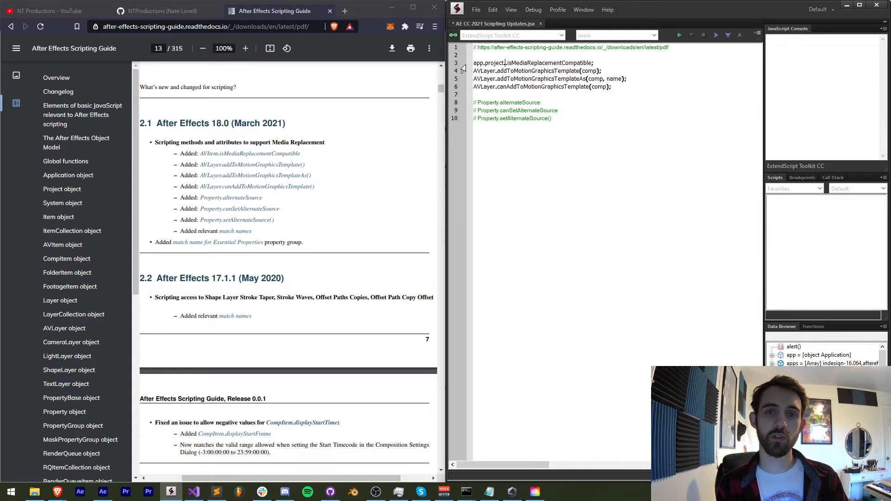
type("item(1).")
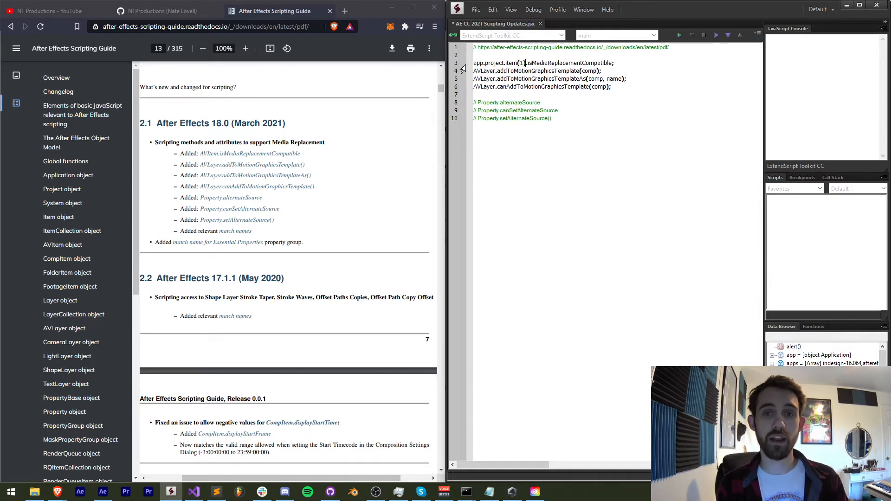
Check the IMG_1244.JPG and MP3 items in the After Effects project against app.project.item(1).
left_click(102, 492)
left_click(31, 124)
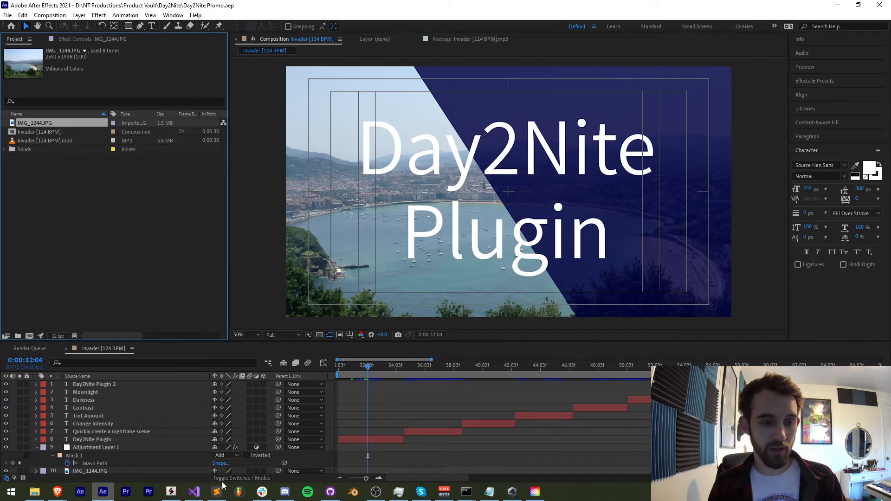
left_click(39, 139)
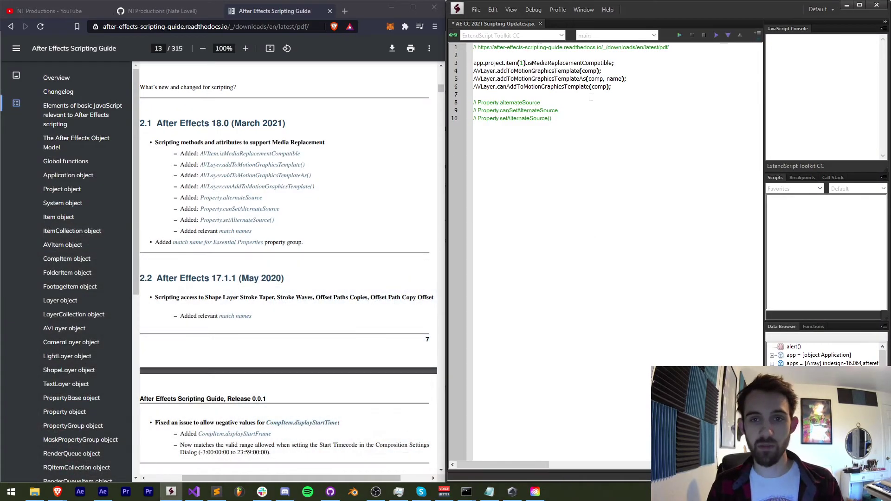
Restore AVItem on line 3 and show the guide's isMediaReplacementCompatible entry, stressing 'read only'.
key("ctrl+z")
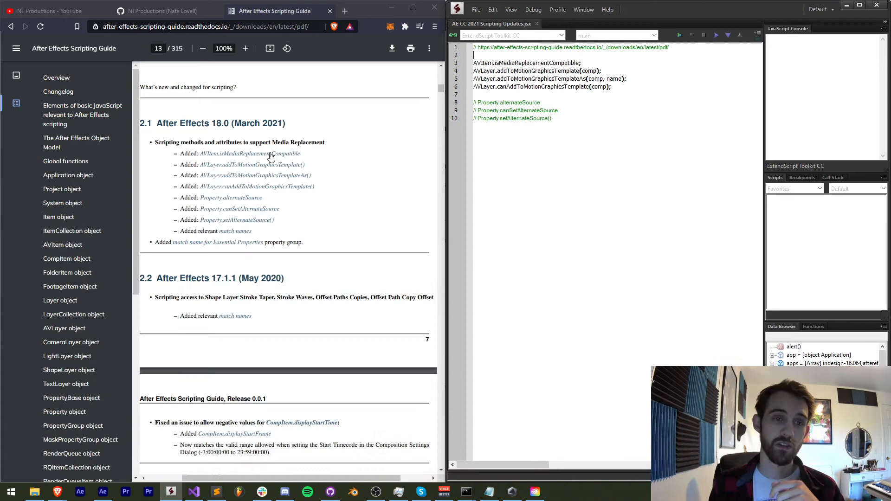
left_click(269, 154)
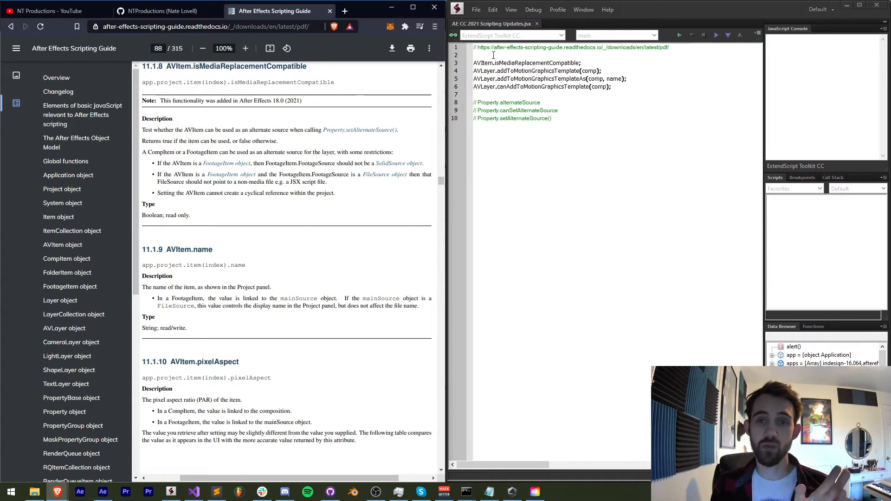
left_click_drag(493, 64, 475, 64)
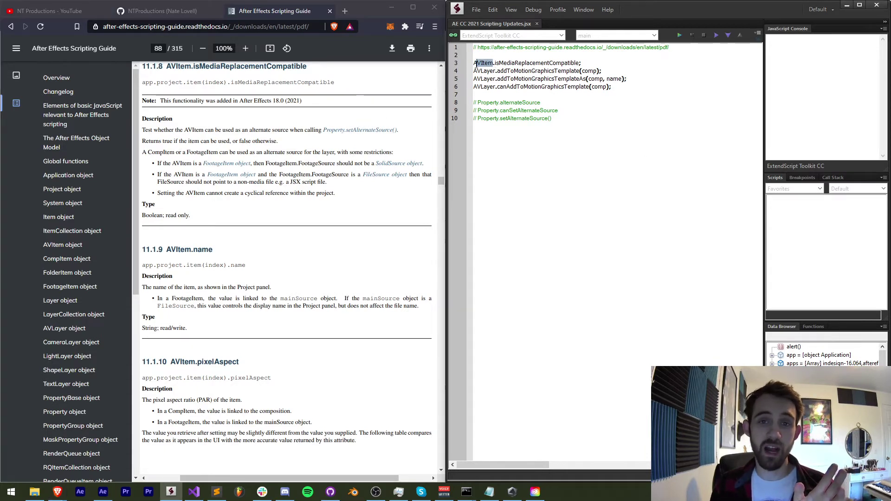
left_click(283, 141)
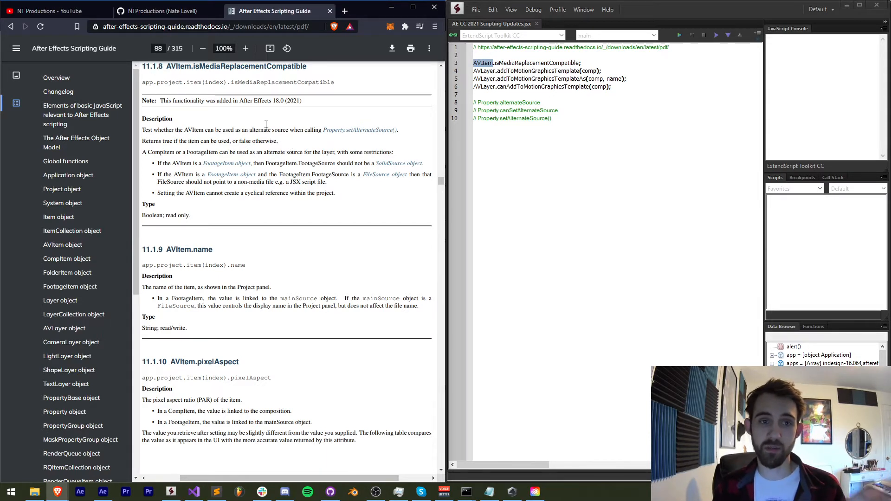
left_click_drag(166, 216, 190, 216)
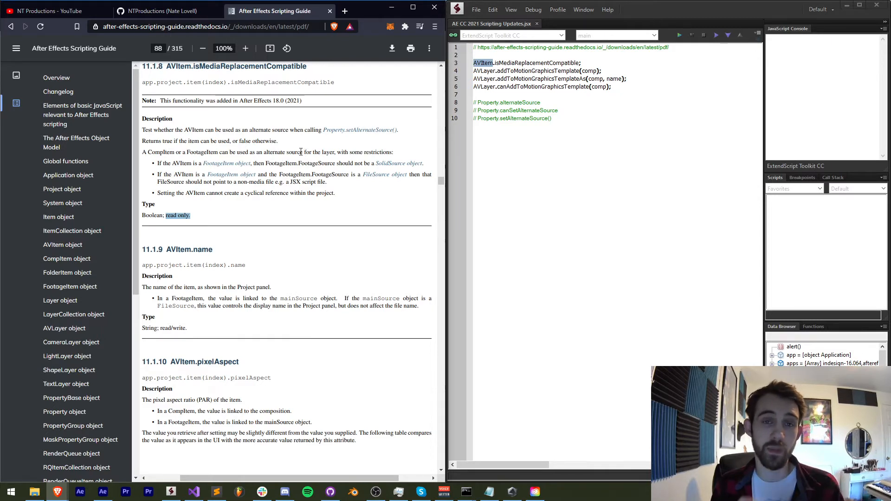
Search the scripting guide for addToMotionGraphicsTemplate copied from line 4.
double_click(538, 70)
key("ctrl+c")
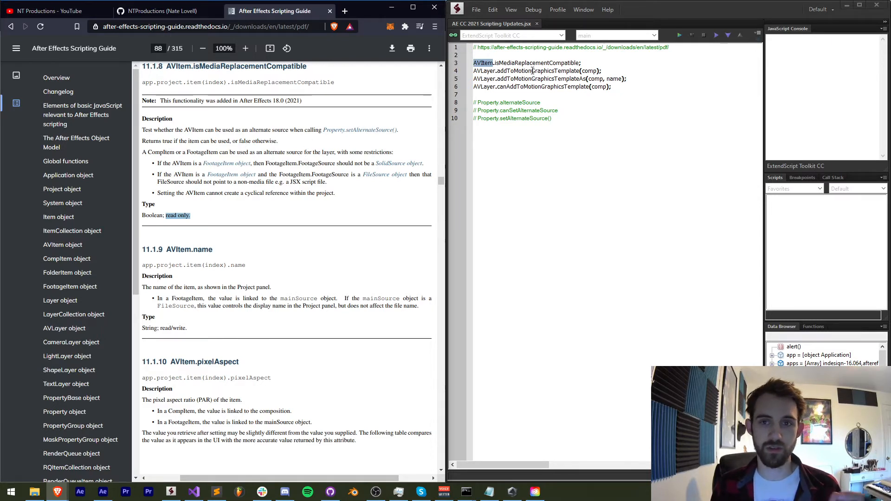
left_click(369, 188)
key("ctrl+f")
key("ctrl+v")
key("Return")
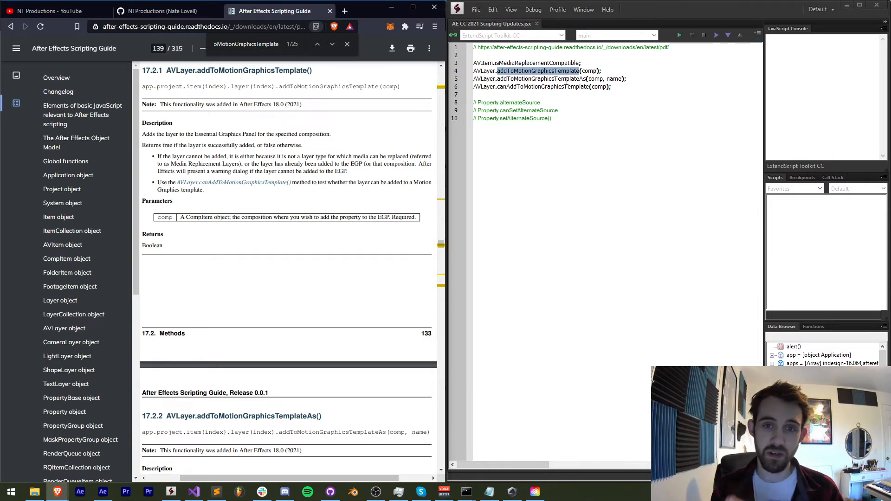
left_click(493, 72)
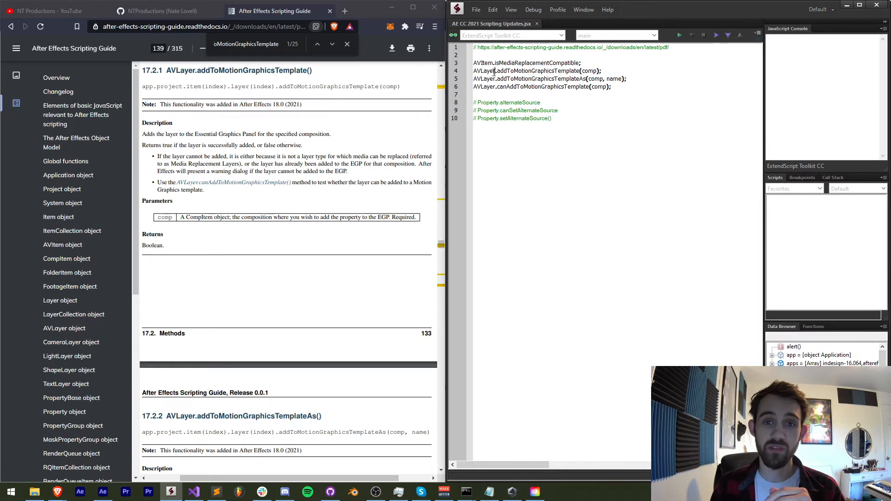
double_click(485, 71)
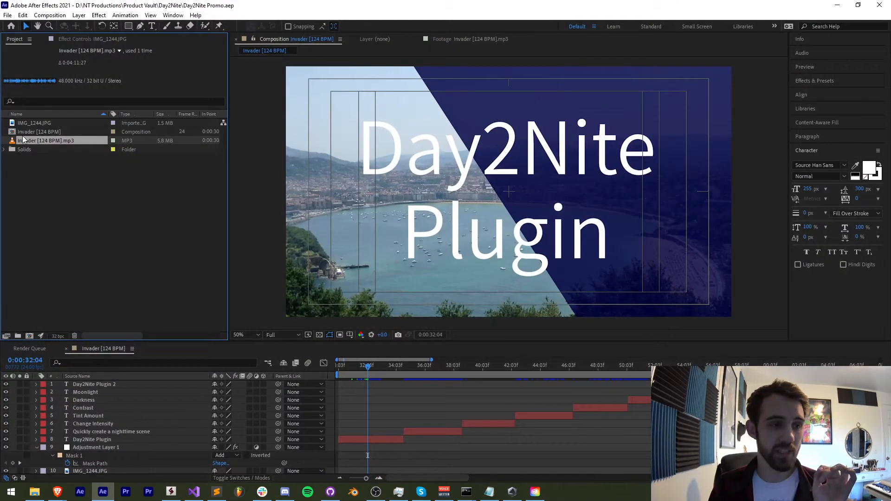
left_click(28, 119)
left_click(38, 139)
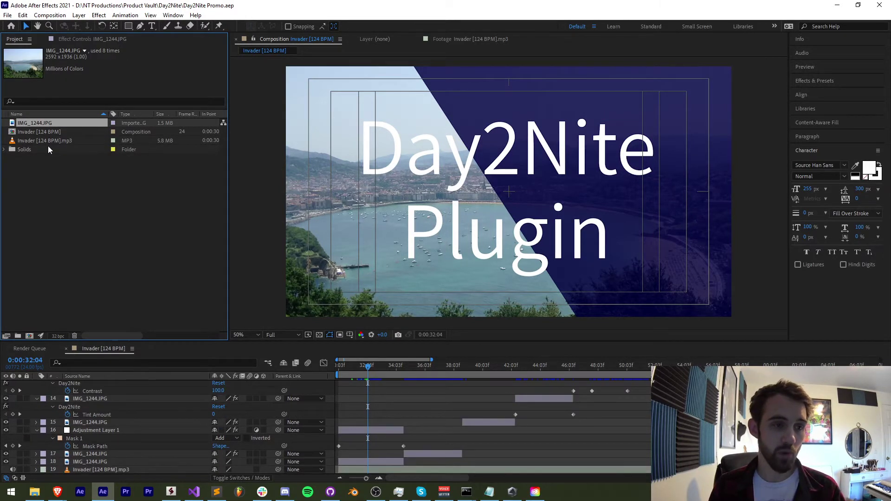
left_click(49, 142)
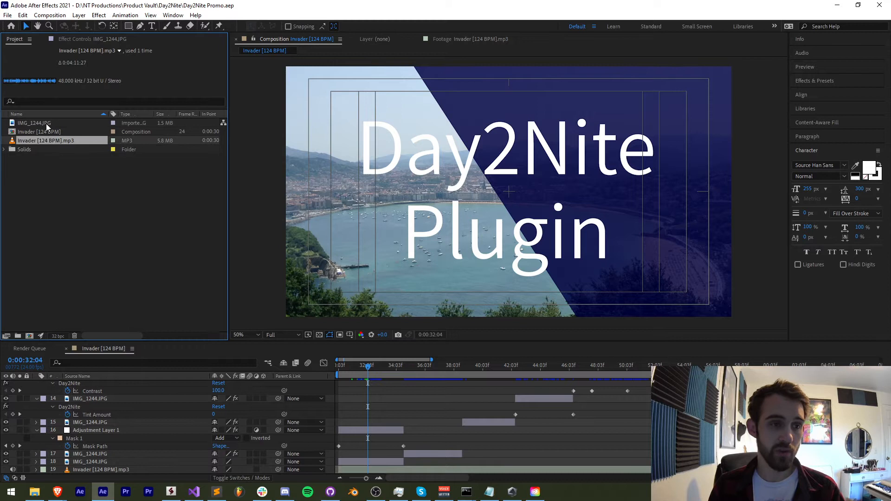
left_click(46, 123)
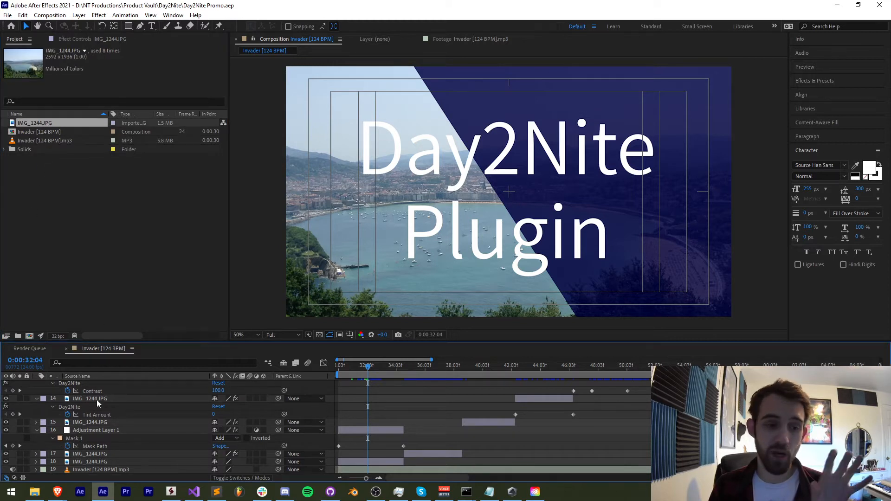
left_click(100, 471)
left_click(59, 141)
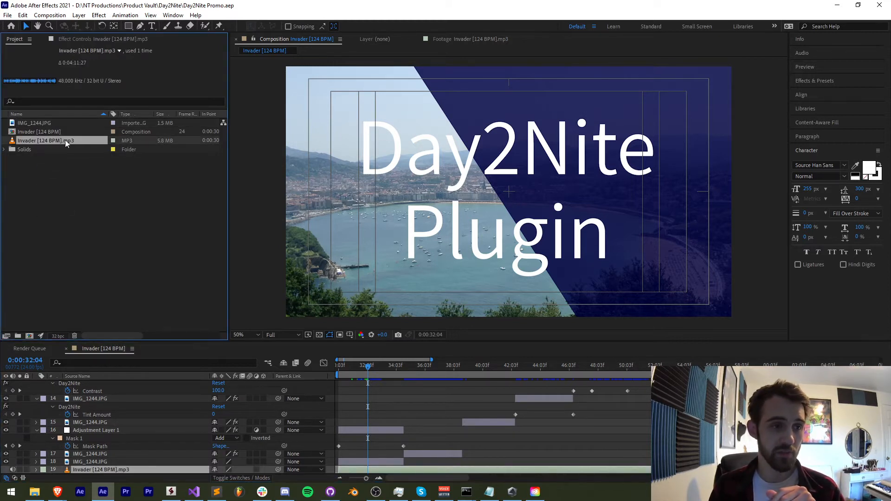
left_click(122, 471)
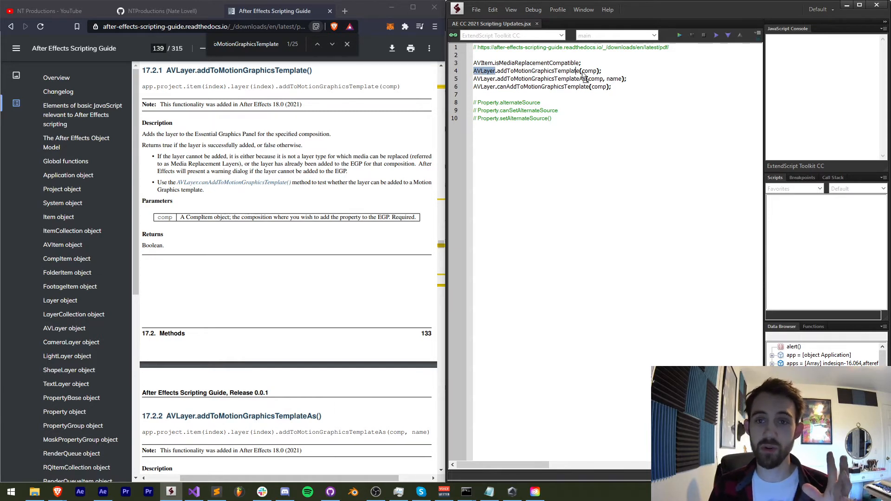
Point out the addToMotionGraphicsTemplate call and its comp argument on line 4.
key("Right")
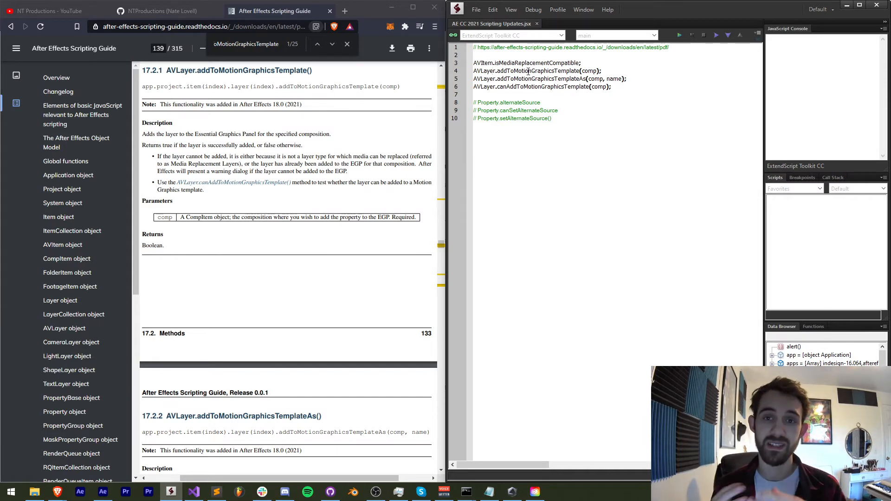
left_click_drag(496, 70, 580, 71)
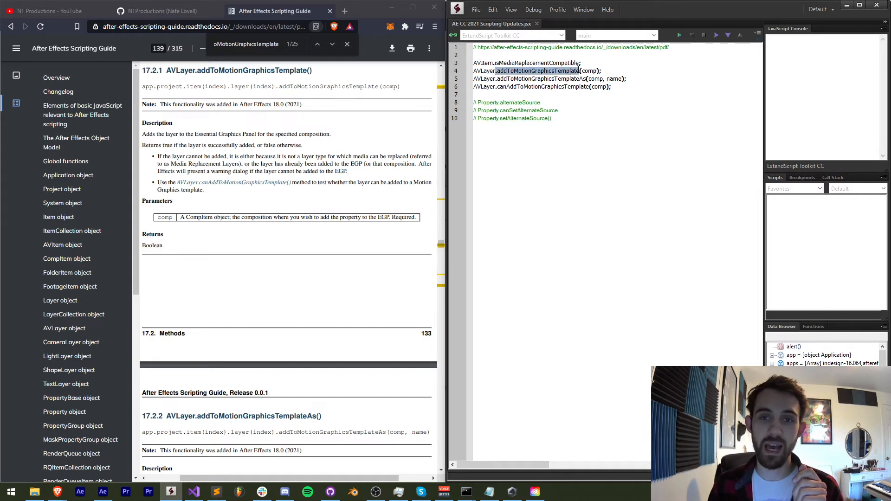
double_click(590, 70)
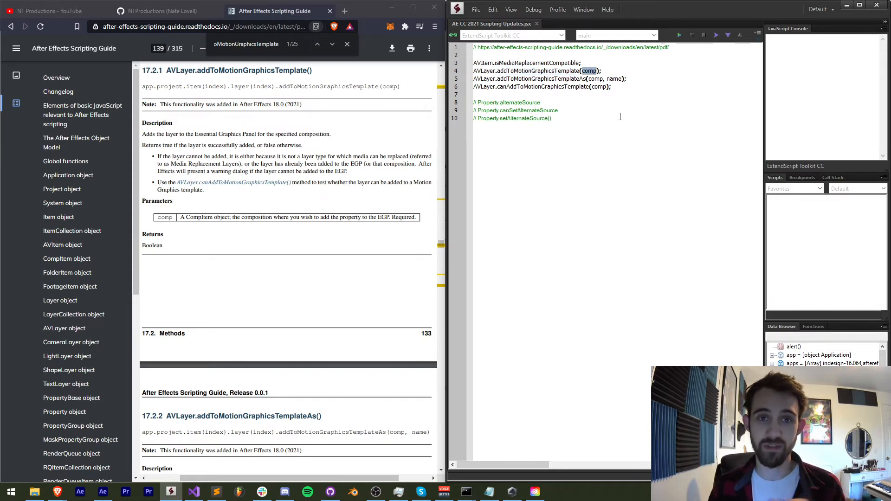
Search the guide for addToMotionGraphicsTemplateAs copied from line 5.
double_click(533, 78)
key("ctrl+c")
left_click(300, 274)
key("ctrl+f")
key("ctrl+v")
key("Return")
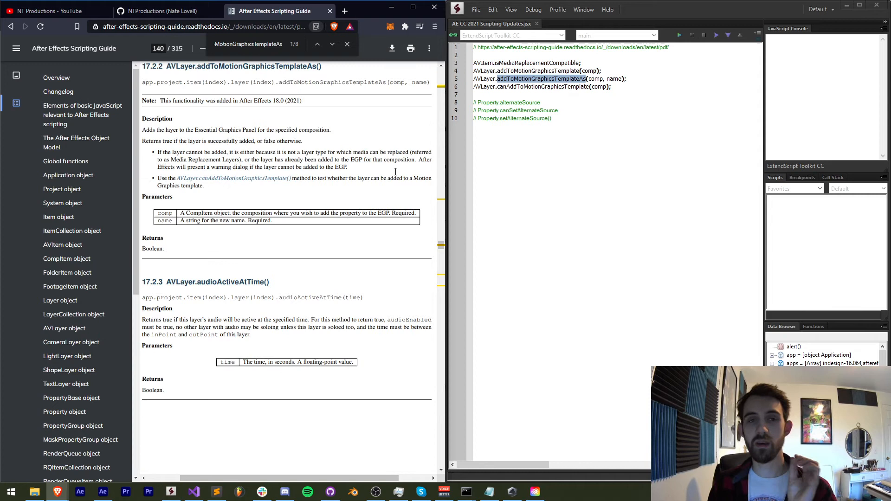
Walk through line 5's comp argument and replace name with a quoted layer name.
left_click(531, 70)
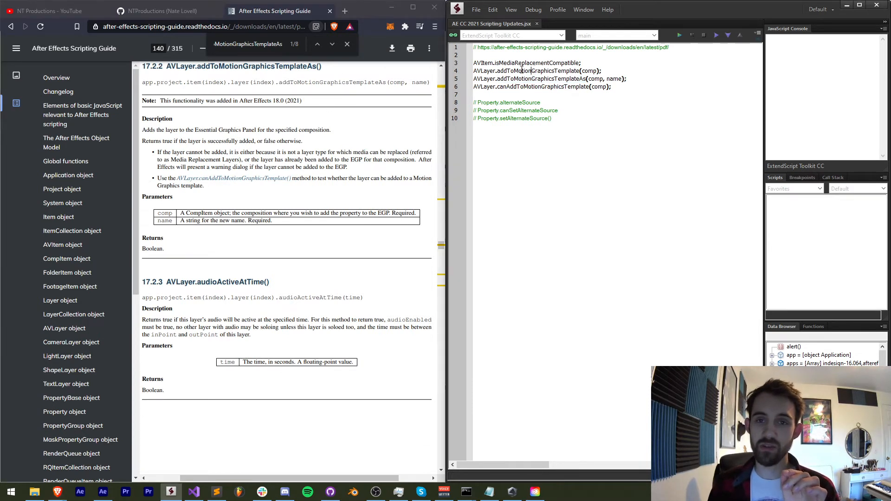
left_click_drag(496, 78, 592, 79)
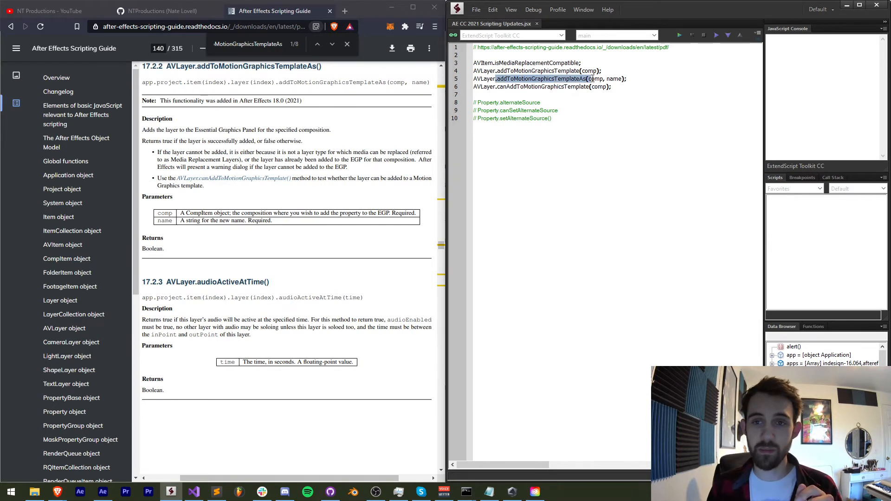
double_click(595, 79)
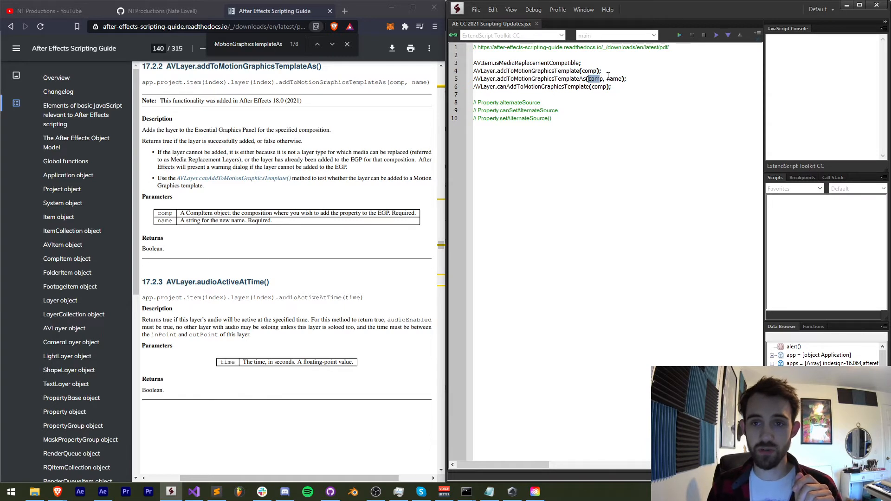
left_click_drag(608, 79, 625, 79)
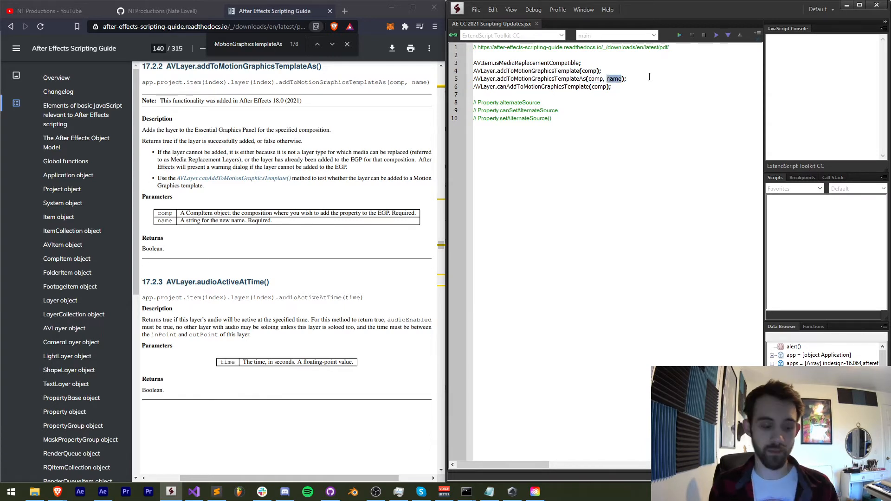
type("\"Replace")
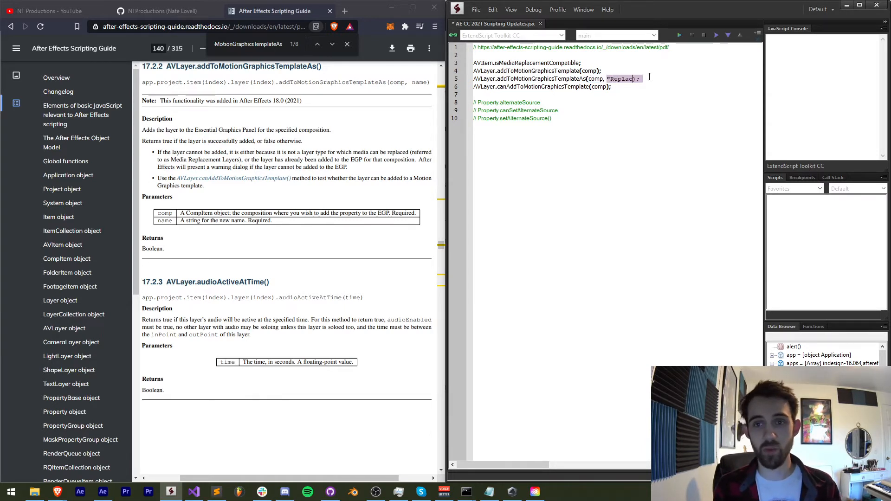
type("able Media\"")
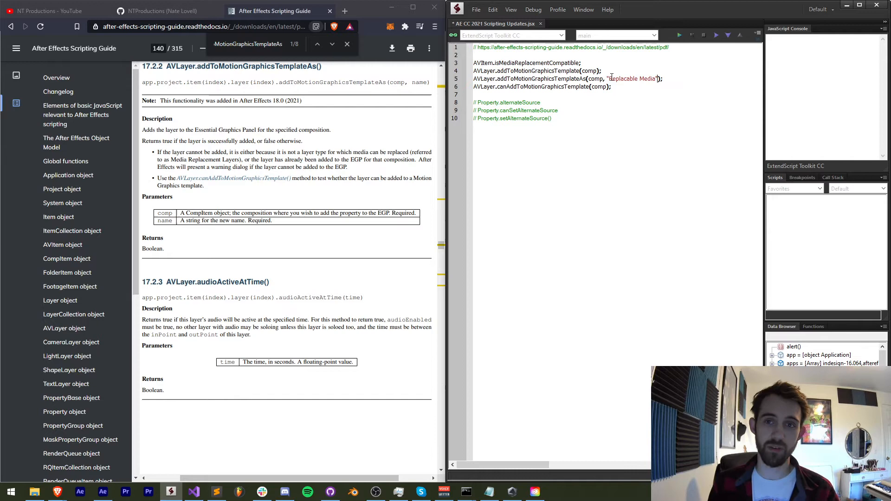
left_click_drag(610, 78, 652, 81)
type("nam")
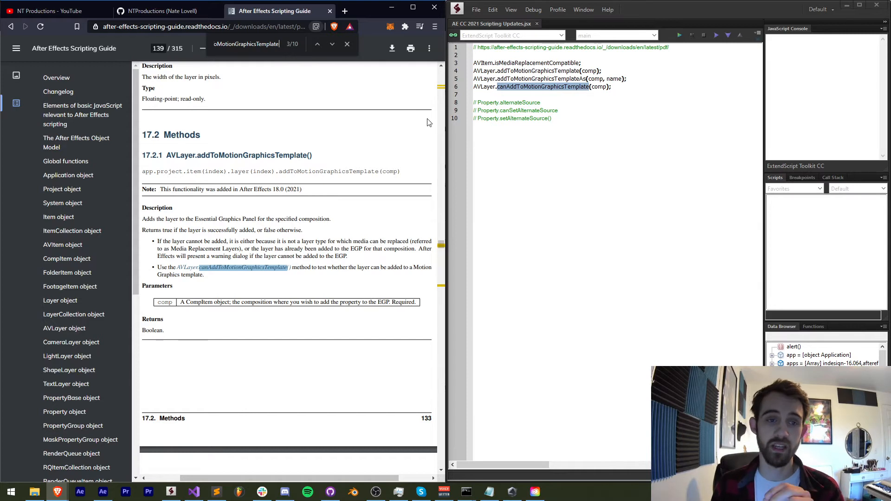
Compare canAddToMotionGraphicsTemplate on line 6 with the guide's 'returns false otherwise' note.
left_click(337, 210)
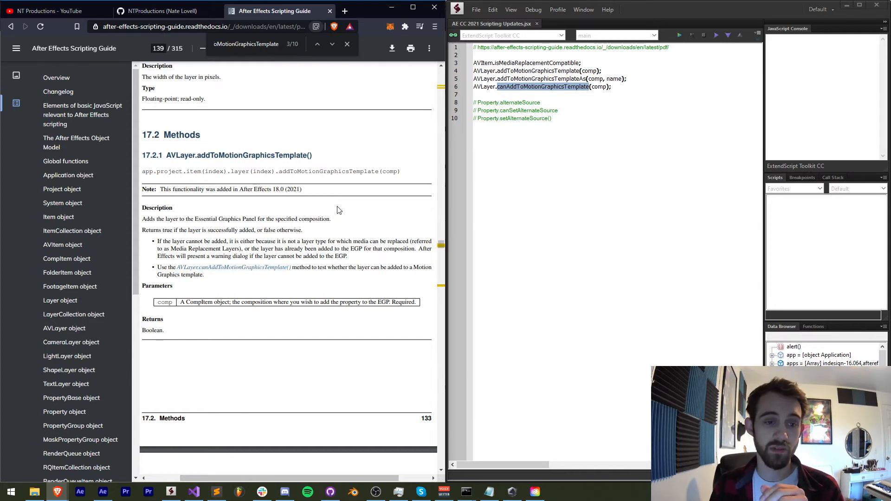
scroll(341, 211, "left", 1)
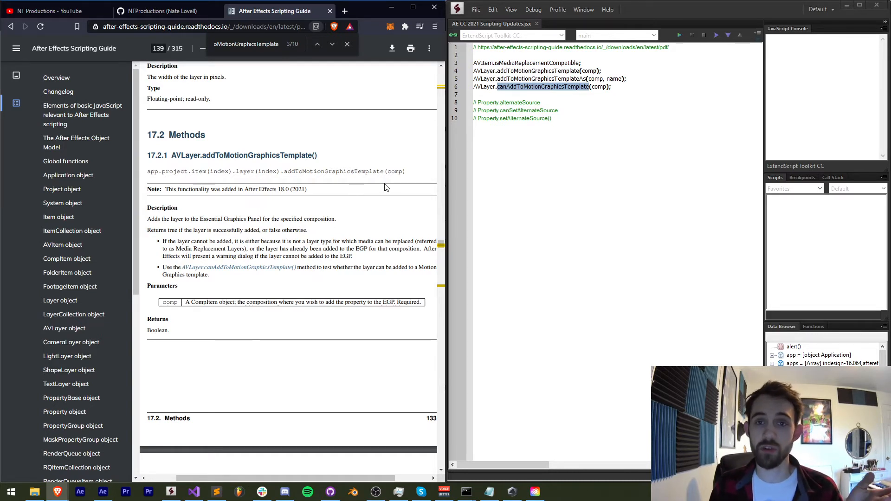
left_click(561, 87)
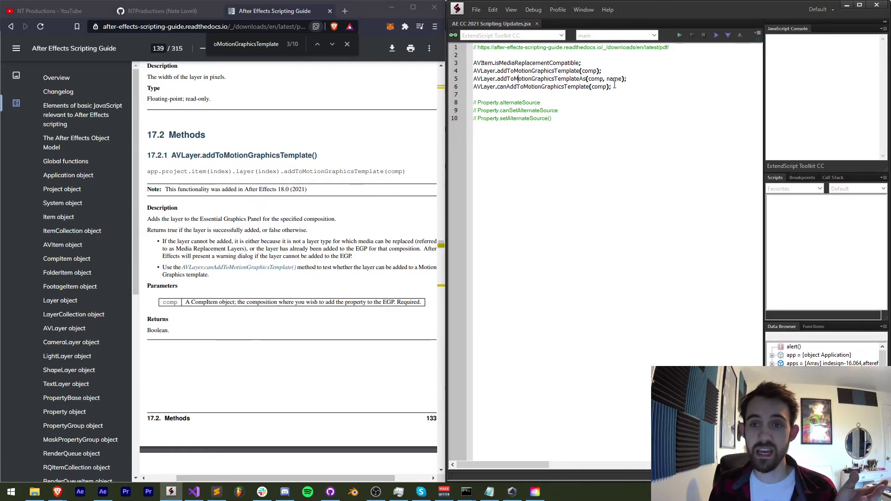
double_click(562, 86)
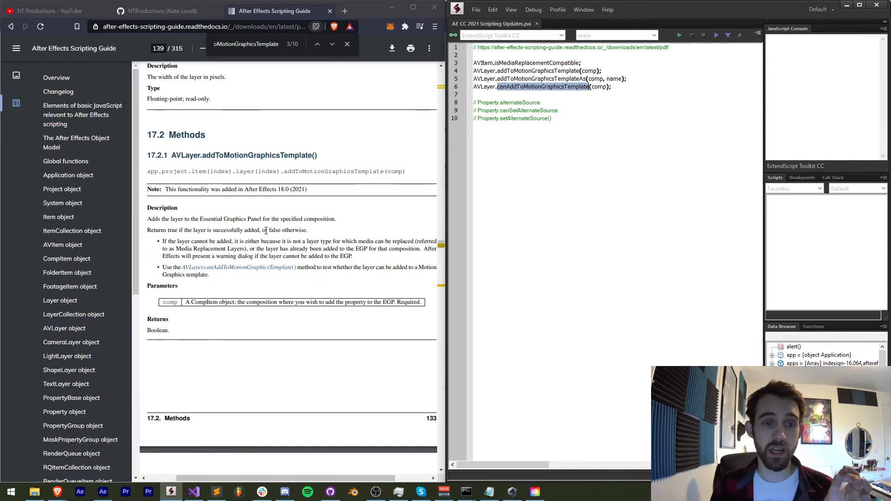
left_click_drag(263, 230, 300, 230)
scroll(371, 249, "up", 5)
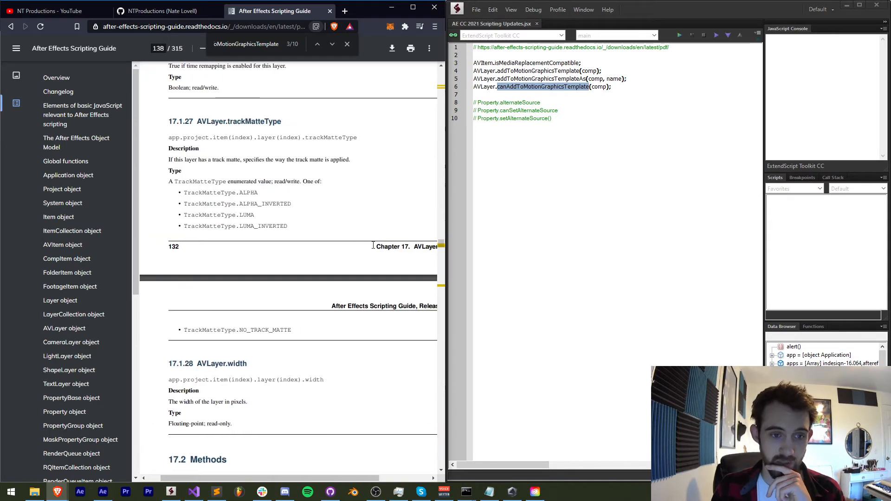
scroll(372, 250, "down", 3)
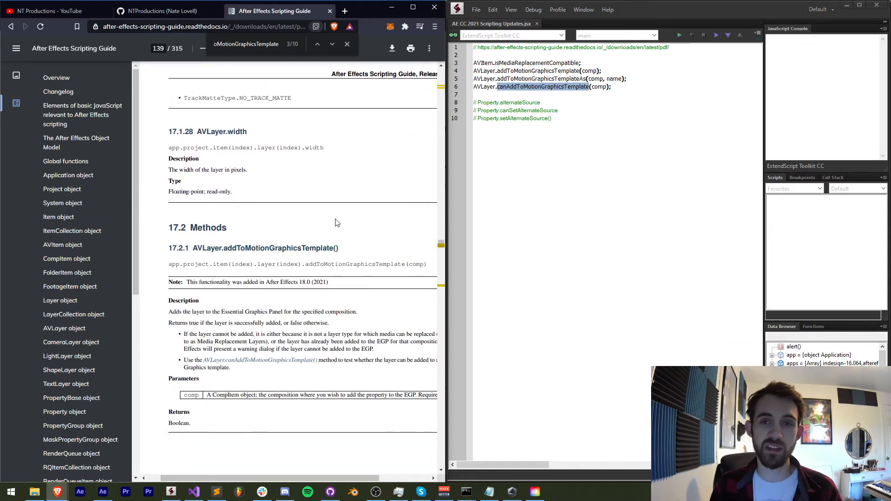
left_click(603, 87)
Comment out the AVItem and AVLayer lines 3–6 with //.
left_click(465, 87)
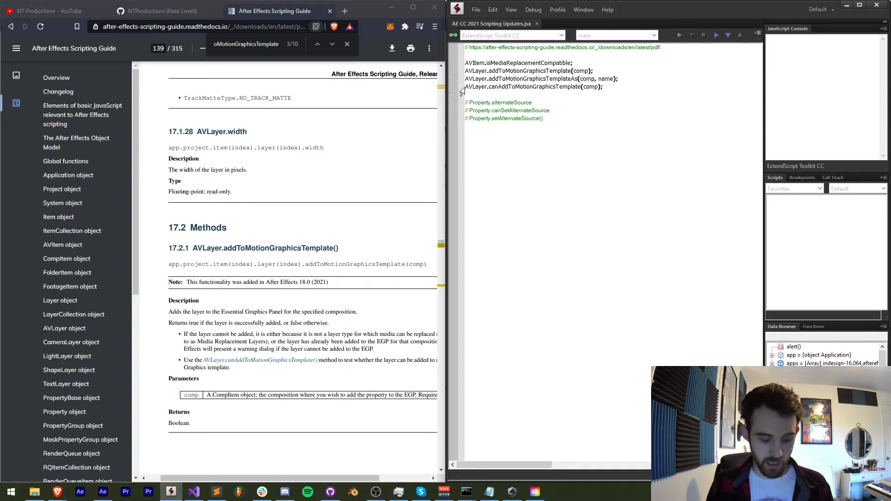
type("////")
key("Home")
key("Up")
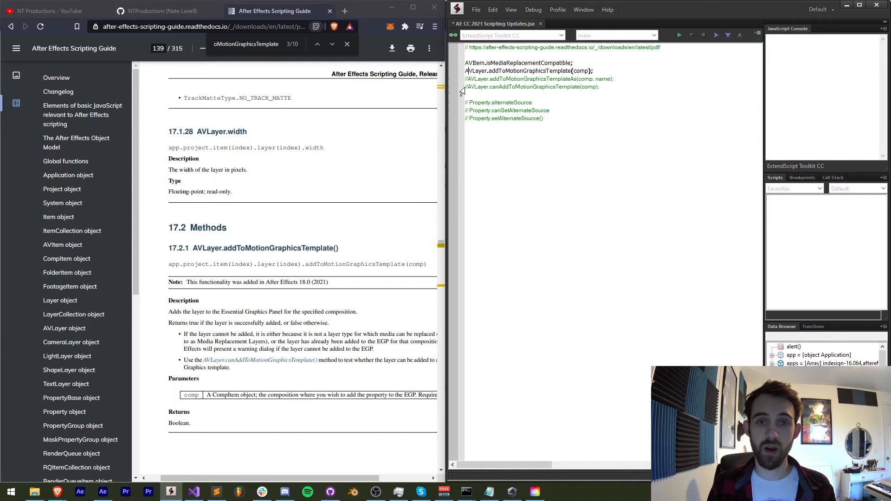
type("//")
key("Home")
key("Up")
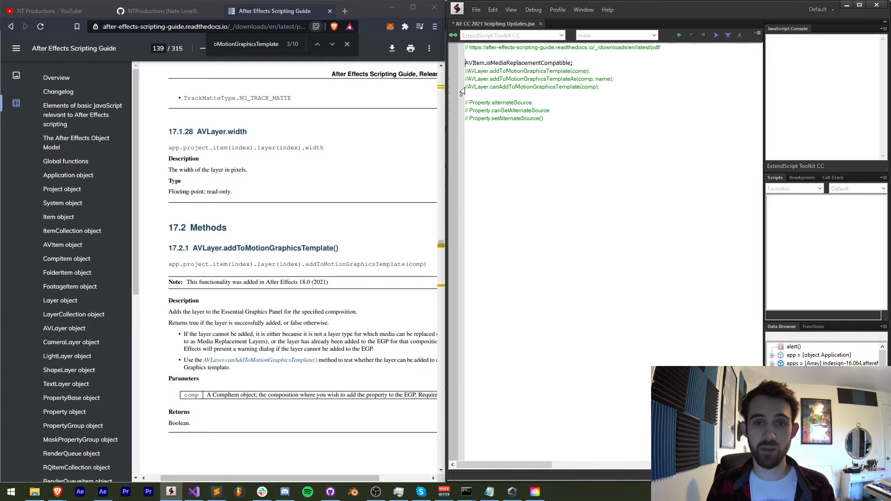
type("//")
Uncomment the three Property lines and switch over to After Effects.
left_click(312, 201)
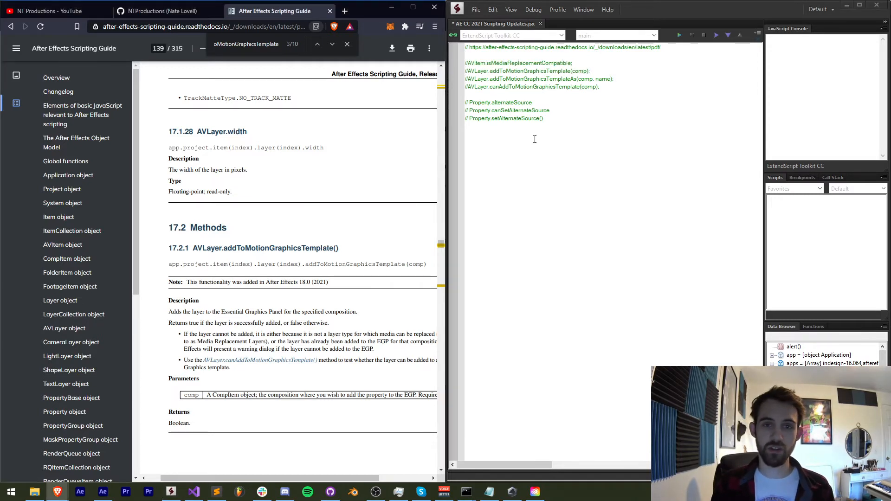
left_click(466, 103)
key("Delete")
key("Delete")
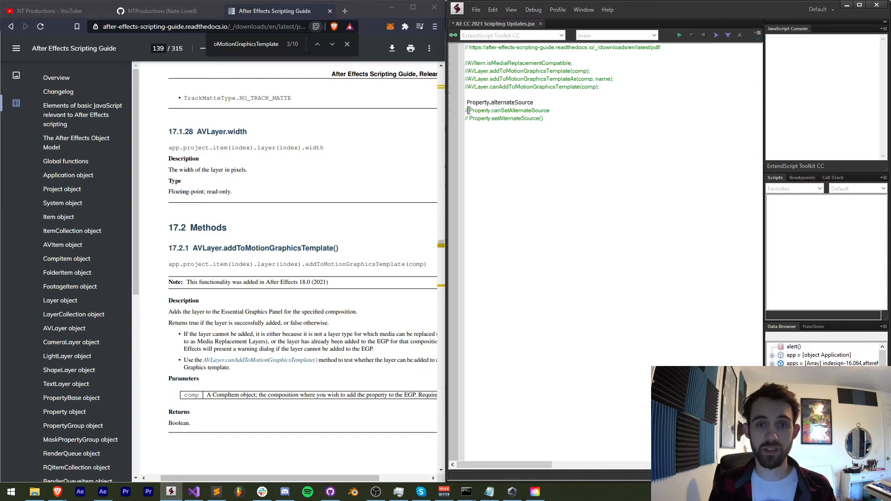
key("Down")
key("Delete")
key("Delete")
key("Delete")
key("Down")
key("Delete")
key("Delete")
key("Delete")
left_click(102, 492)
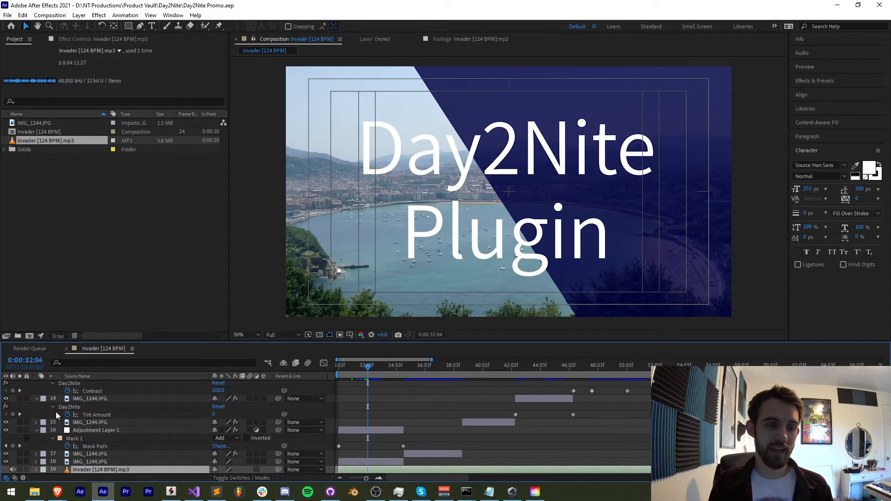
Reveal the Day2Nite Plugin text layer's position, scale and expanded property groups in the timeline.
left_click(90, 390)
scroll(97, 394, "up", 3)
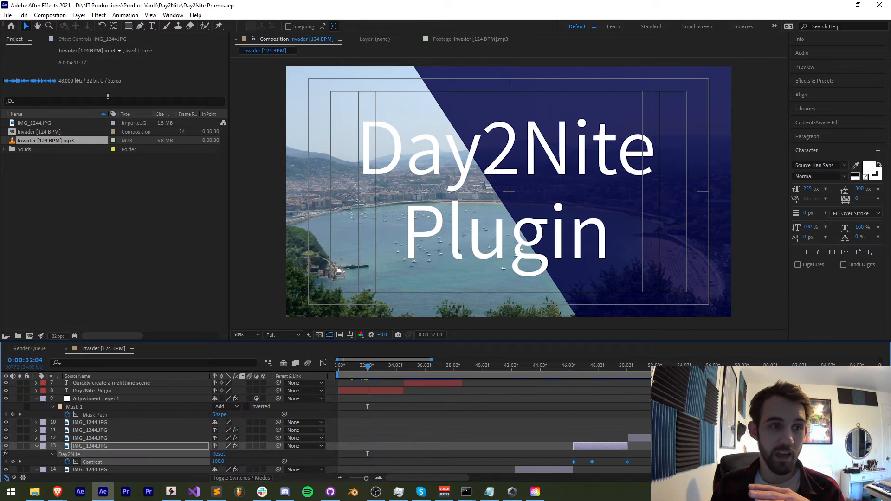
left_click(71, 41)
left_click(38, 62)
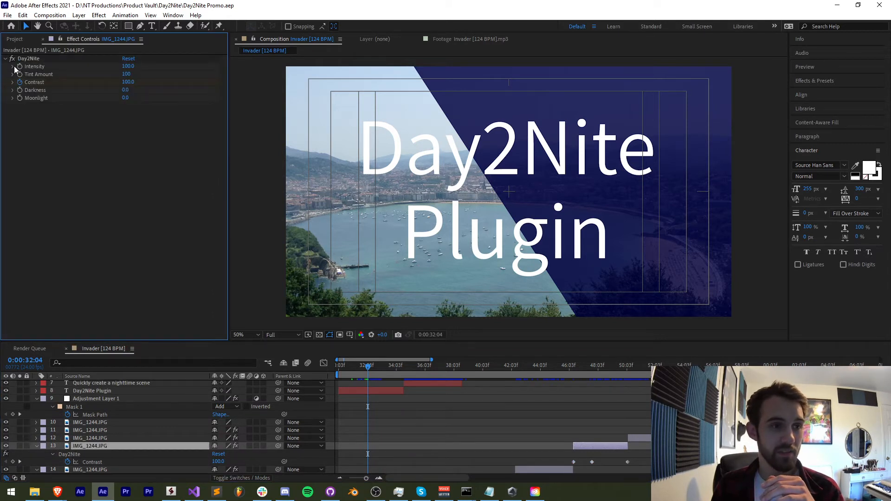
left_click(113, 392)
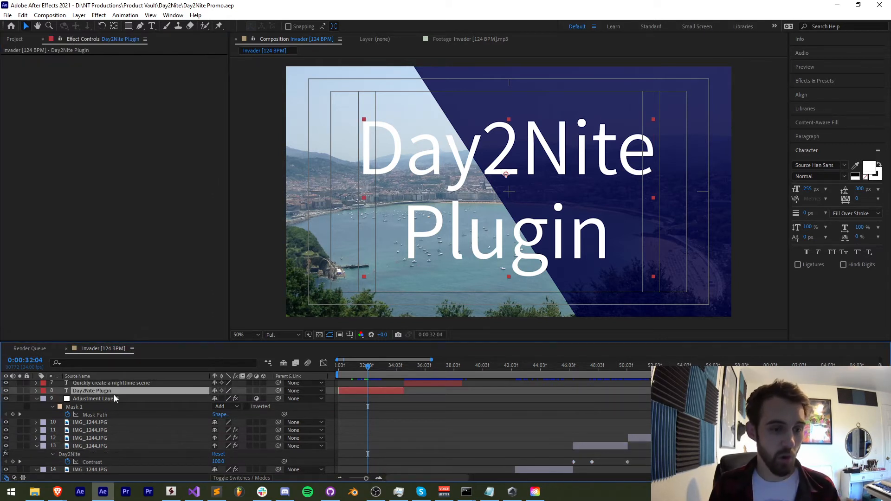
key("p")
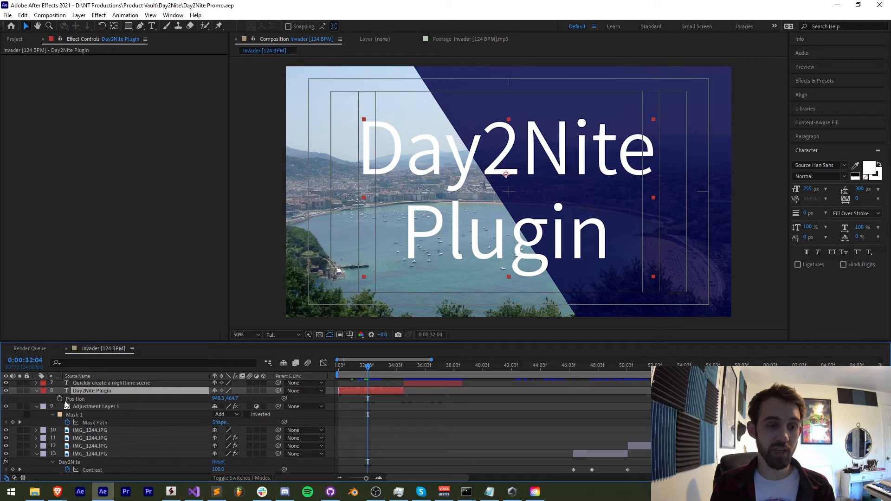
key("shift+s")
left_click(37, 390)
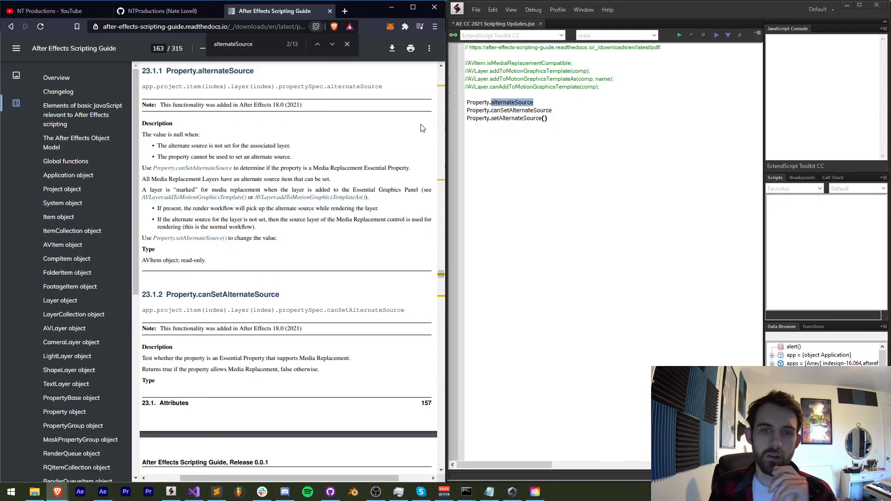
Show Essential Graphics via Window menu with the replaceable IMG_1244.JPG property expanded.
left_click(102, 493)
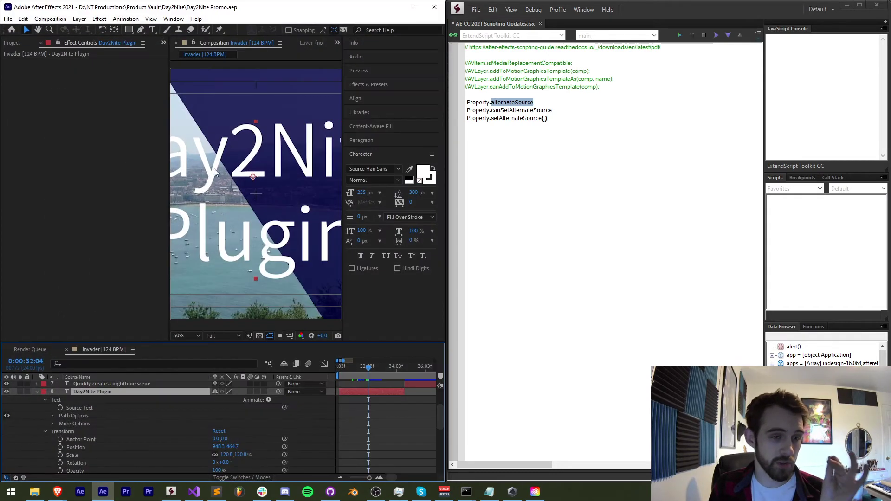
left_click(173, 19)
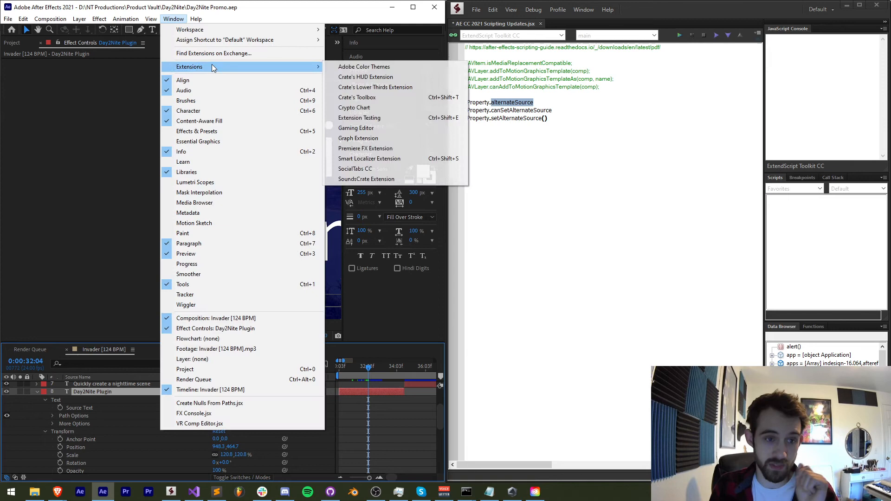
left_click(202, 141)
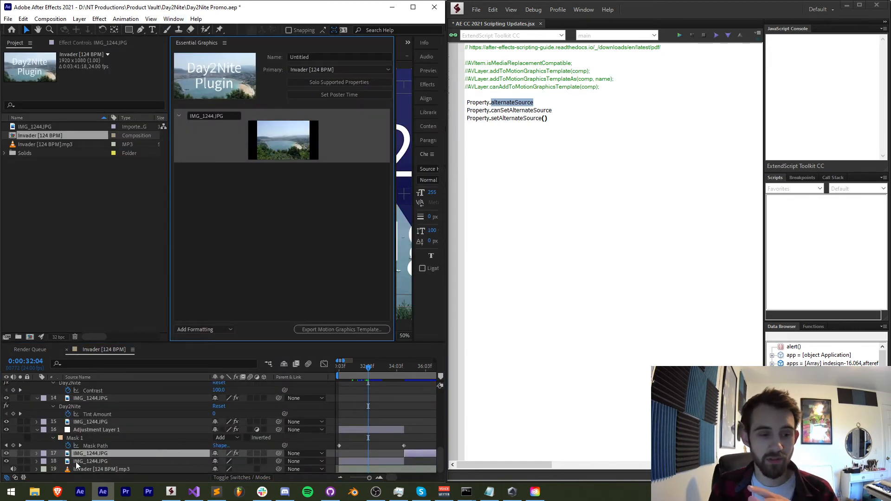
left_click(180, 114)
left_click(179, 114)
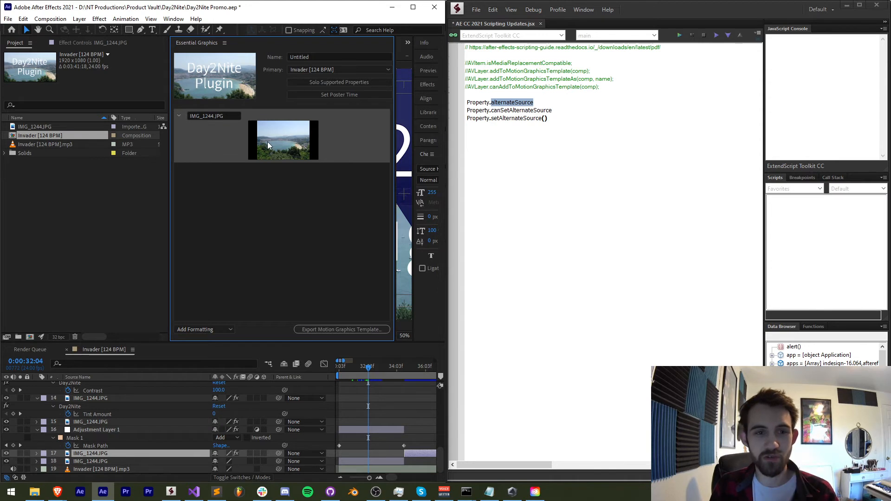
right_click(268, 143)
left_click(289, 148)
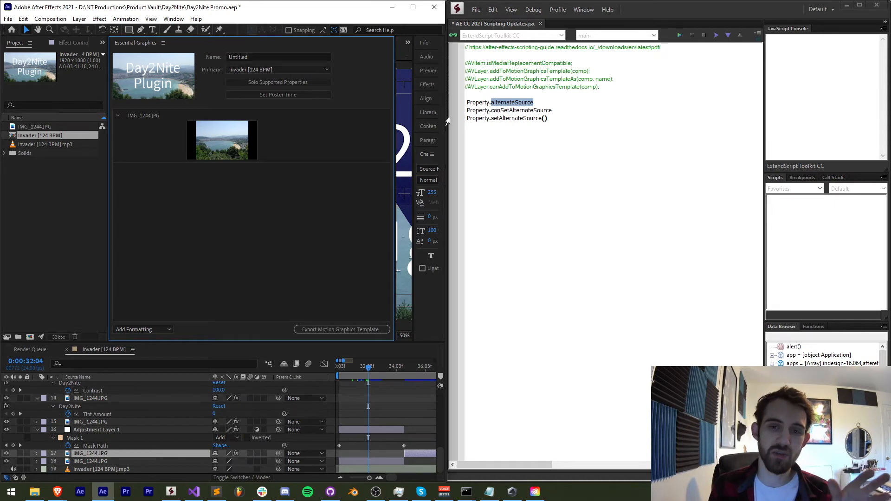
Check 'read-only' in the guide's alternateSource entry, revisit the script line, then select IMG_1244.JPG in After Effects.
key("alt+Tab")
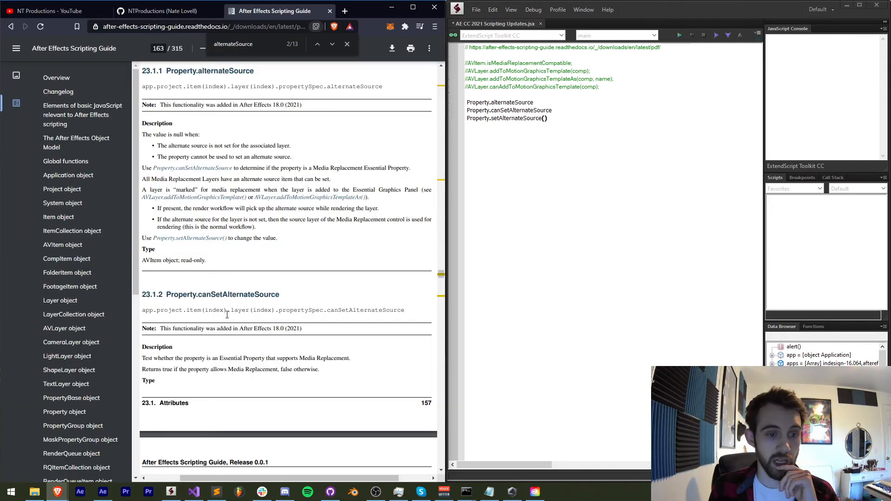
double_click(202, 260)
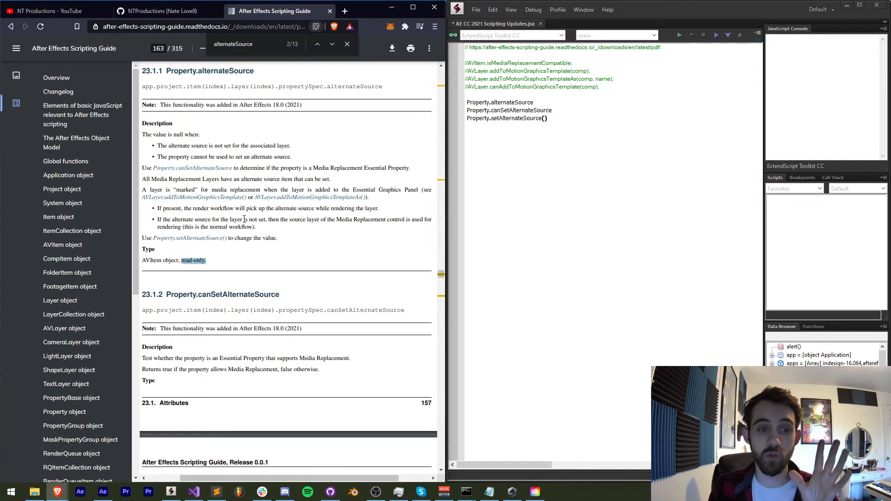
left_click(550, 103)
type(";")
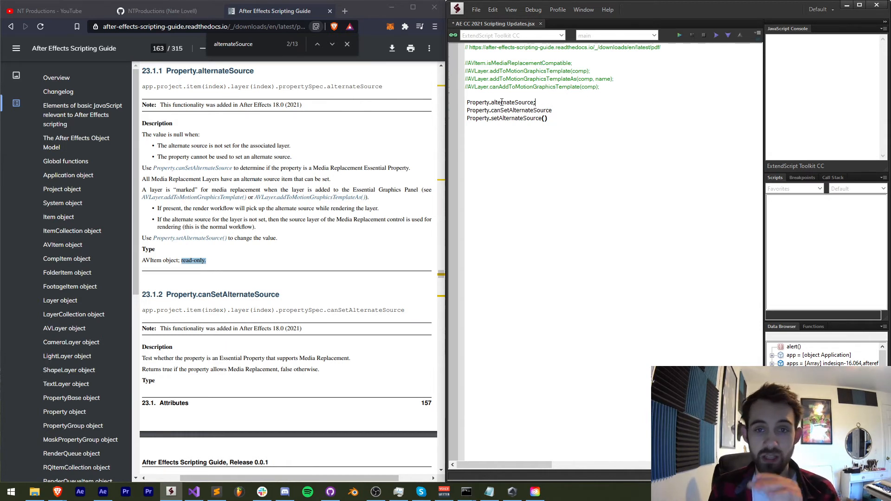
left_click(103, 492)
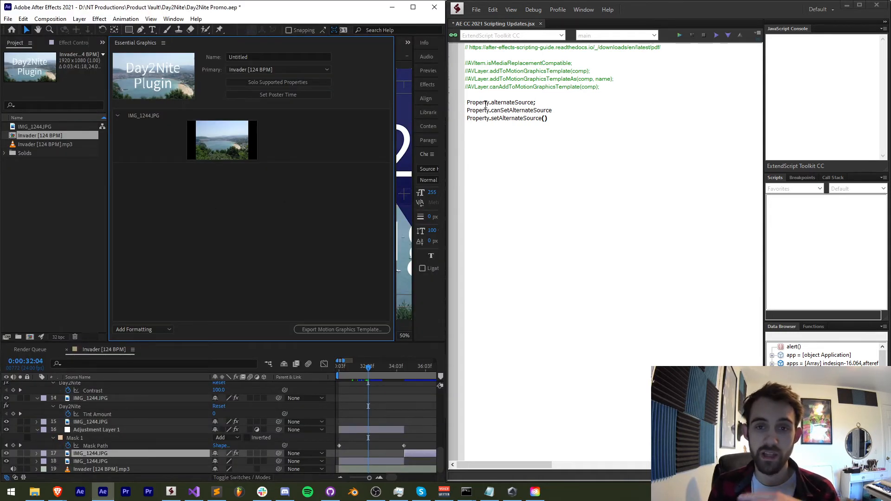
left_click(143, 117)
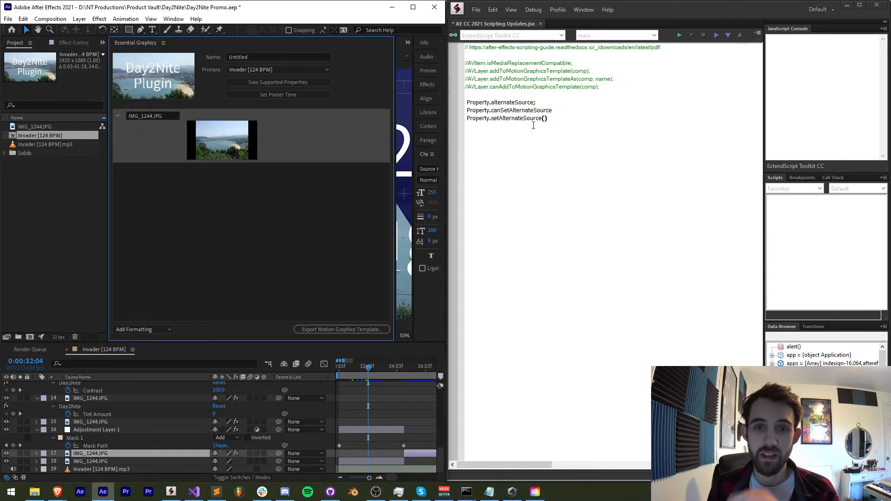
Pick out canSetAlternateSource in the script and glance at the guide and After Effects.
double_click(501, 111)
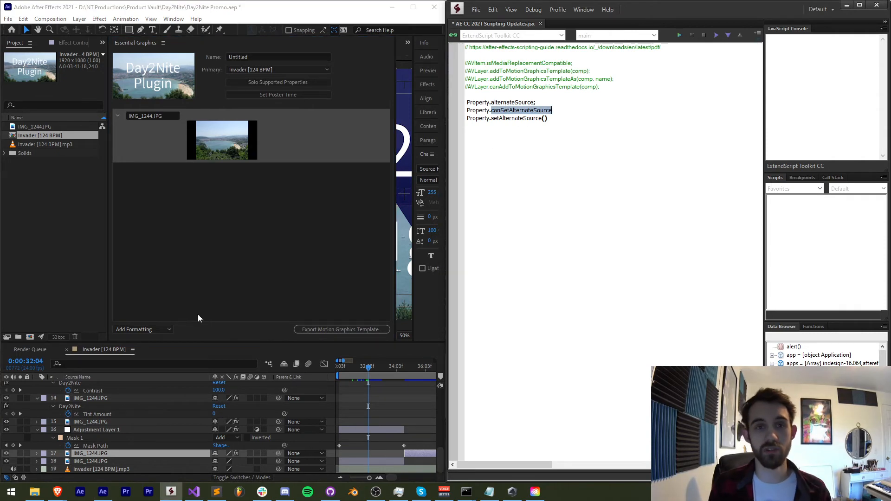
left_click(70, 482)
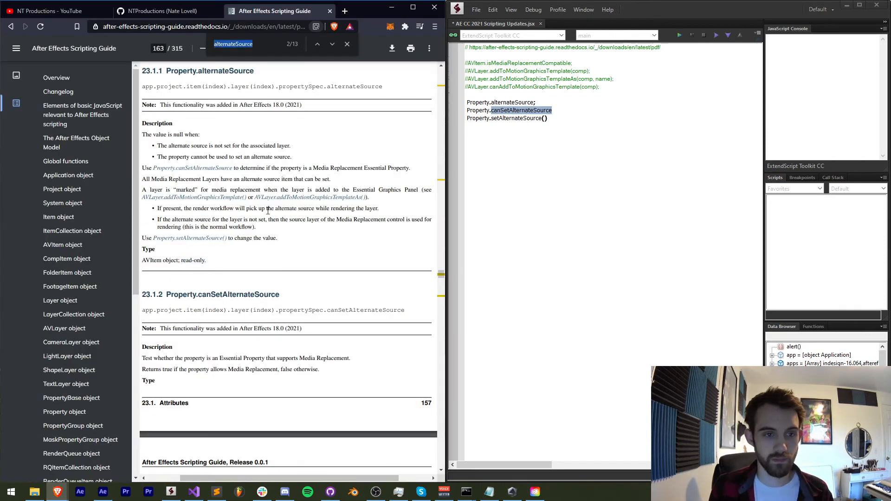
scroll(216, 240, "down", 1)
scroll(230, 234, "down", 1)
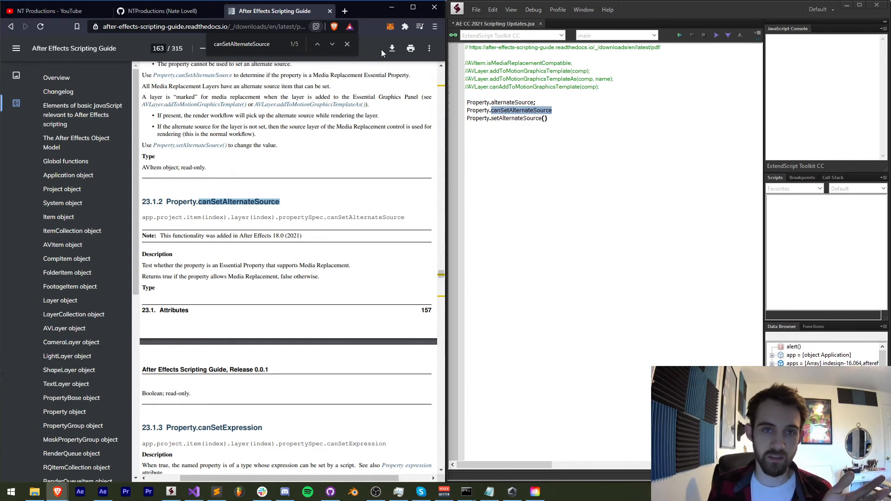
left_click(395, 9)
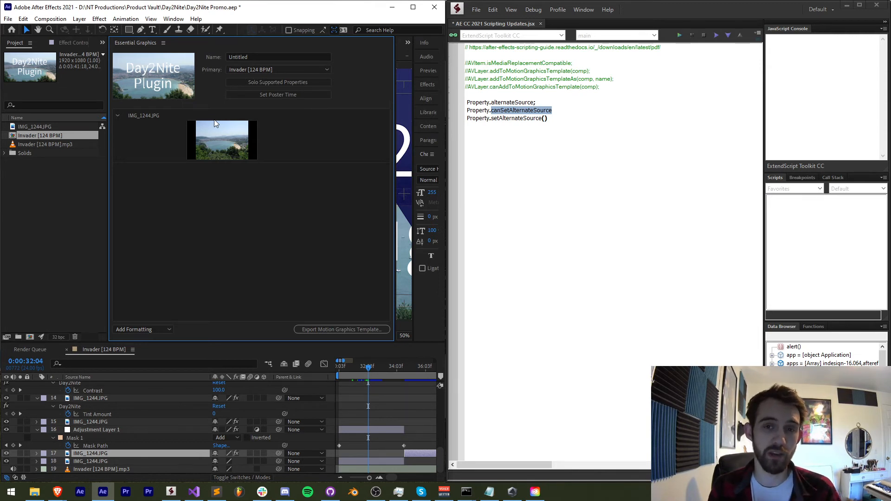
End the canSetAlternateSource line with a semicolon and bring up the guide to look it up.
left_click(529, 110)
double_click(522, 110)
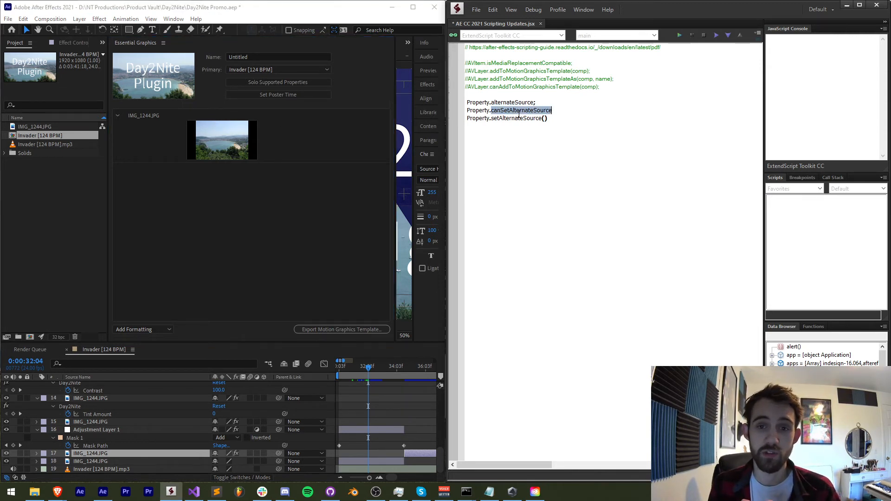
left_click(559, 111)
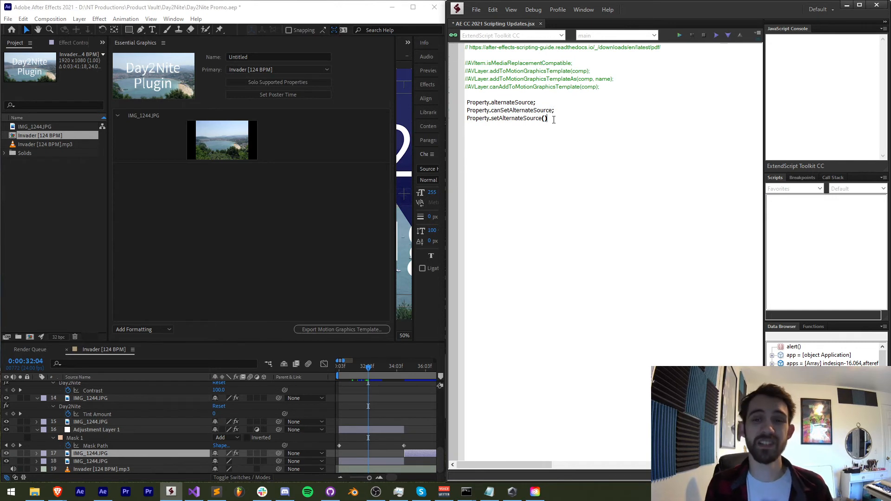
type(";")
double_click(523, 110)
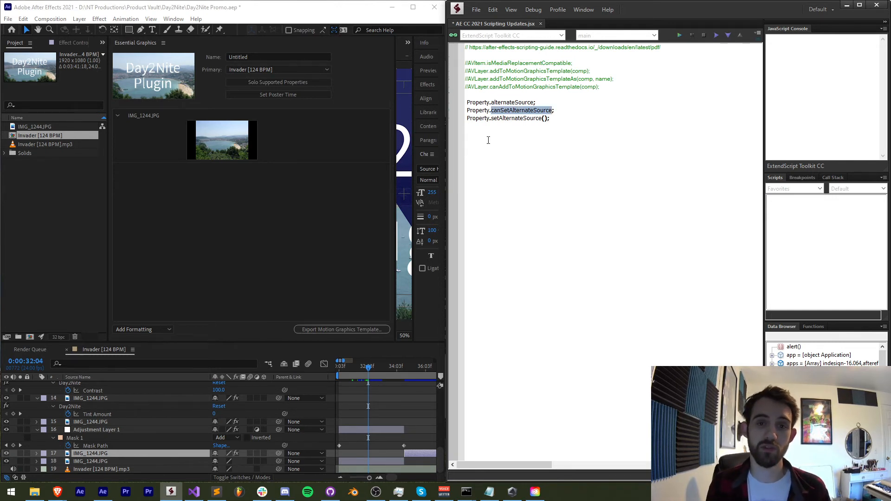
key("alt+Tab")
Look up setAlternateSource() in the guide (section 23.2.23) and read its newSource parameter entry.
double_click(515, 118)
key("ctrl+c")
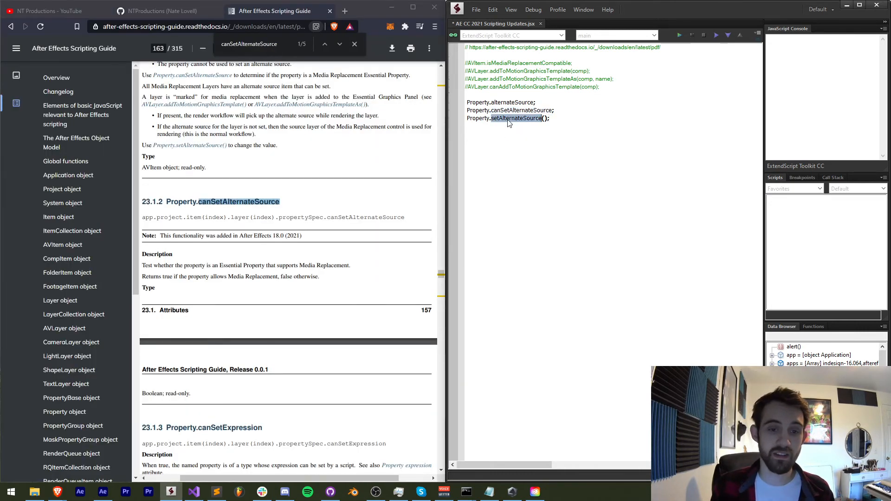
left_click(340, 161)
key("ctrl+f")
key("ctrl+v")
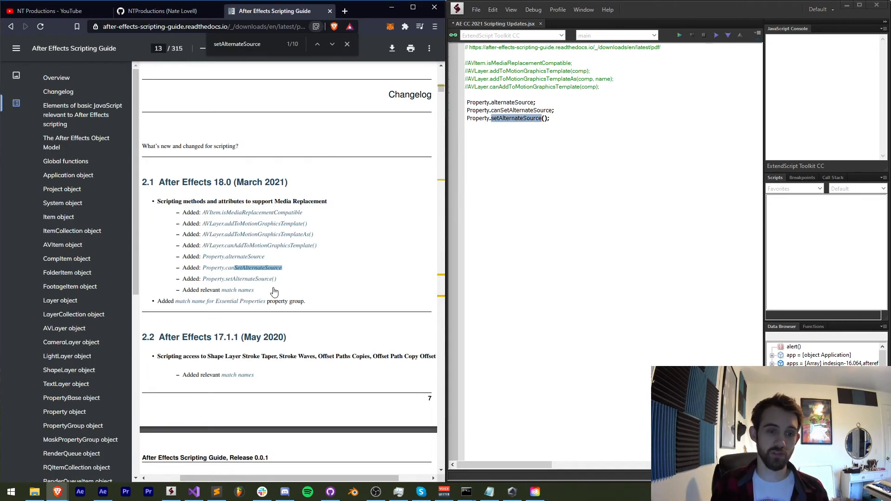
left_click(265, 279)
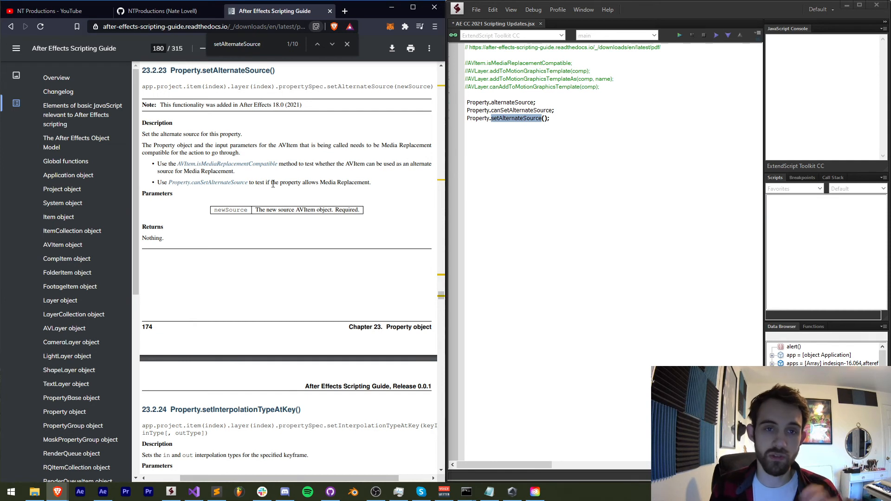
double_click(404, 88)
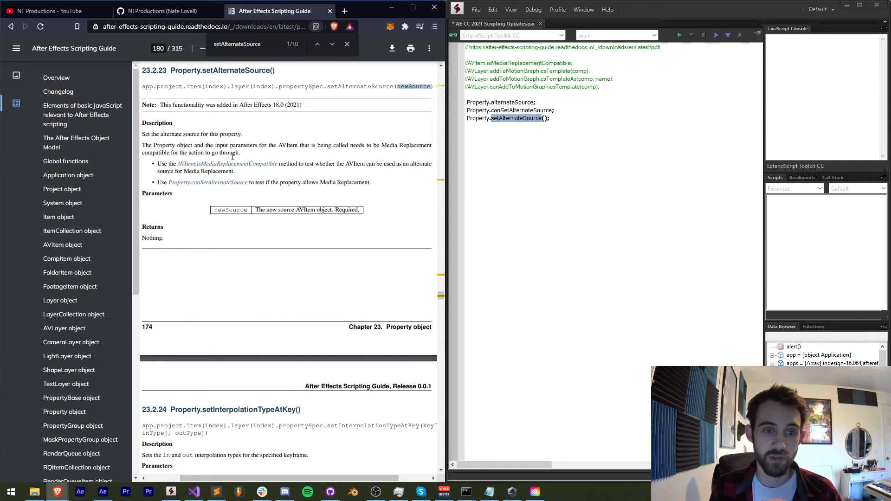
left_click_drag(255, 210, 366, 206)
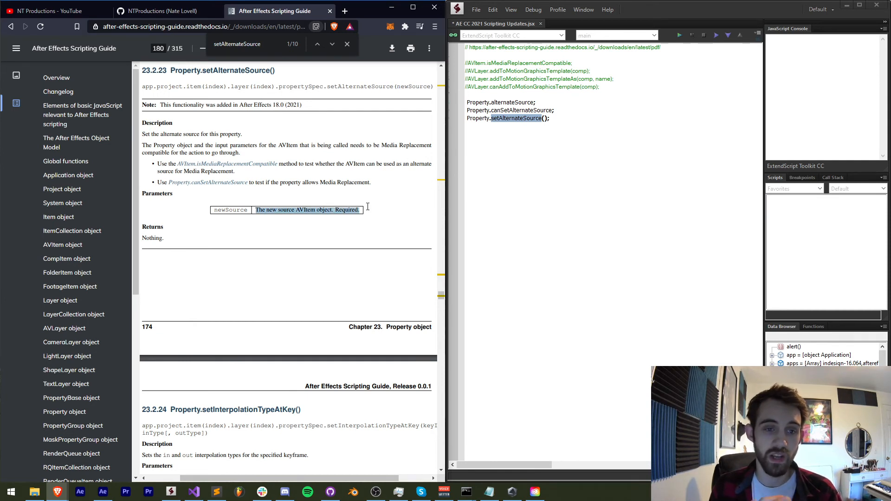
Inspect the IMG_1244.JPG project item and its Essential Graphics property in After Effects.
left_click(102, 492)
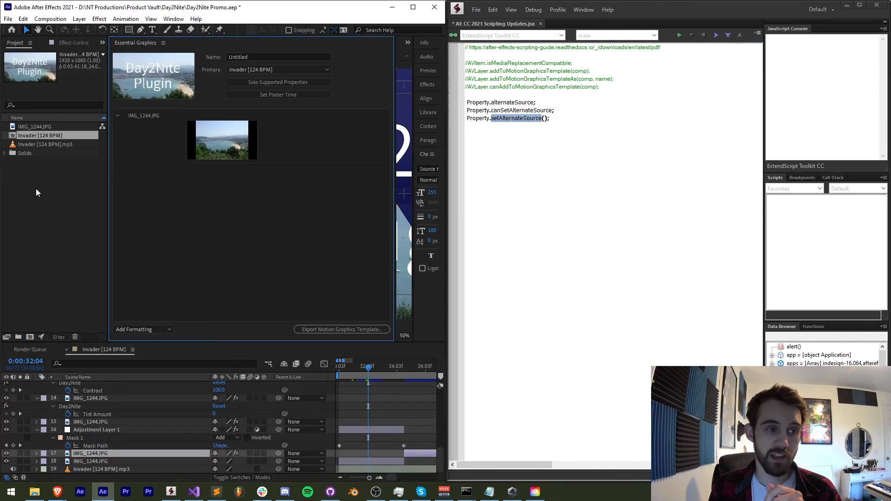
left_click(43, 145)
left_click(43, 127)
left_click(43, 144)
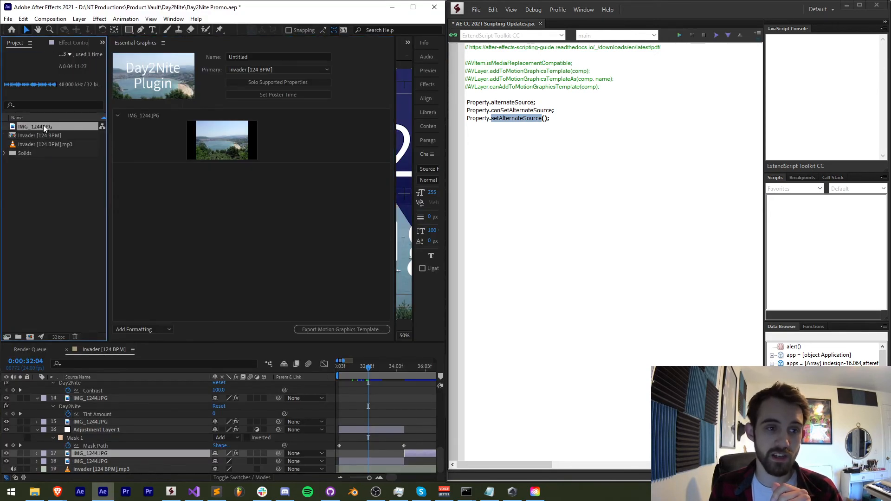
left_click(43, 126)
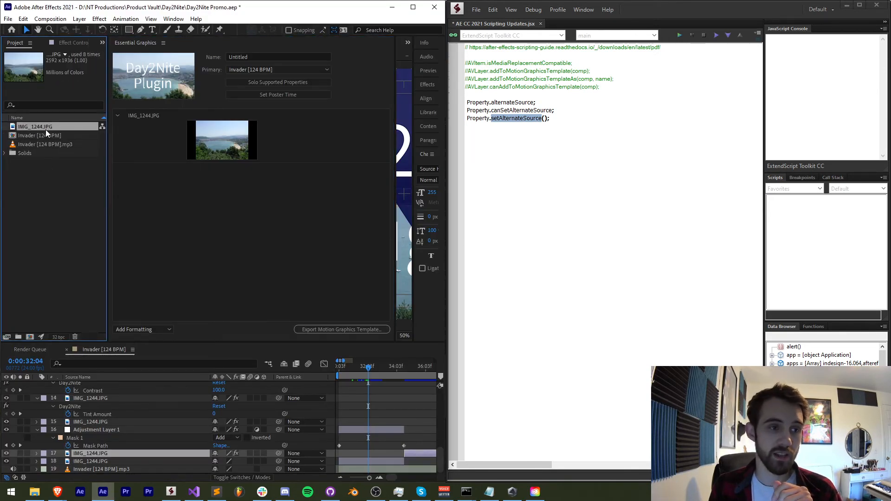
left_click(226, 149)
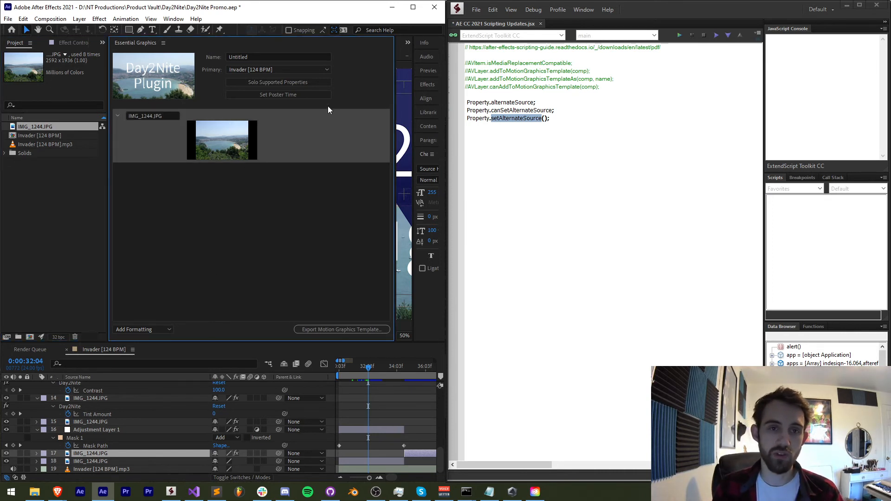
left_click(310, 234)
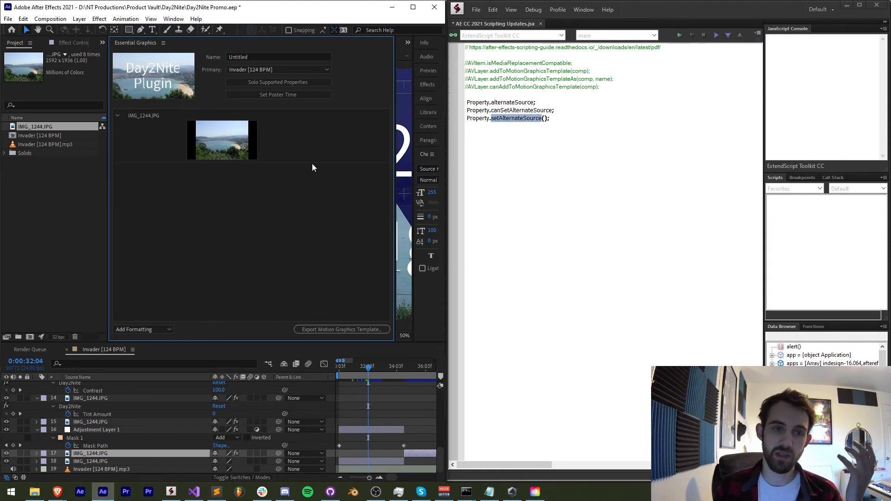
Return to the guide and select the argument inside the setAlternateSource call.
key("alt+Tab")
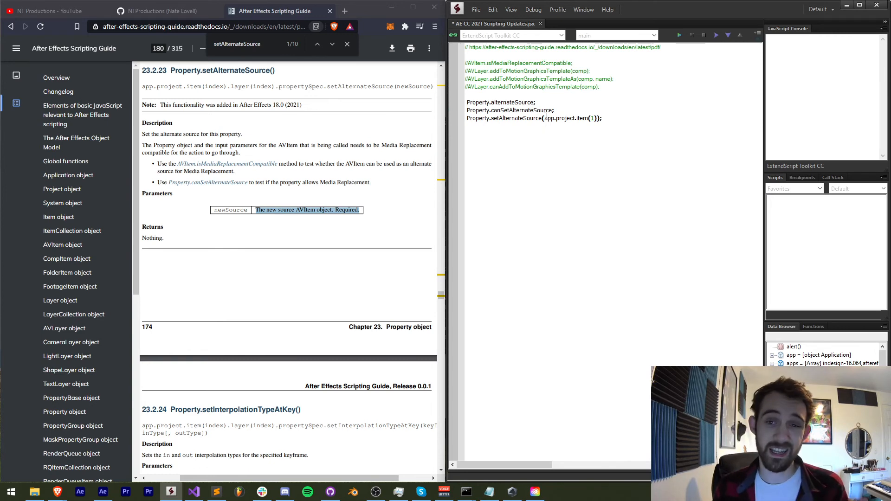
left_click_drag(544, 118, 597, 119)
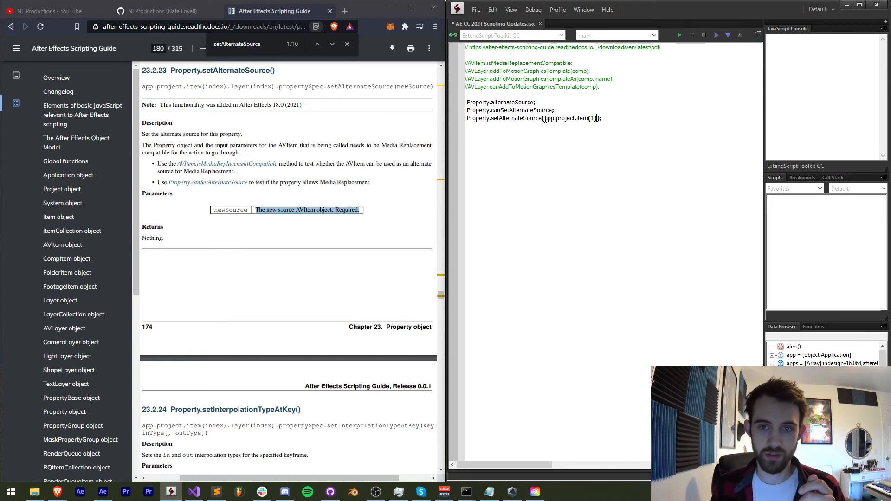
Delete the app.project.item(1) argument, leaving setAlternateSource() empty, and review the guide URL line.
key("BackSpace")
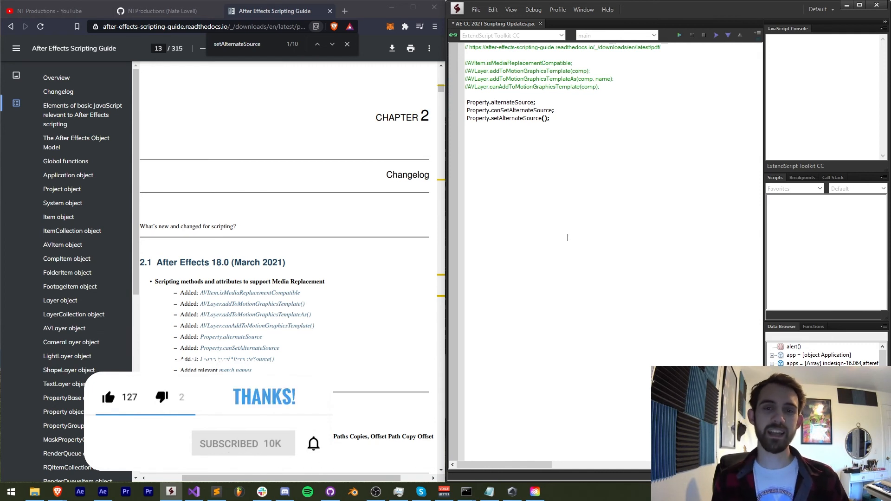
key("ctrl+a")
left_click(601, 123)
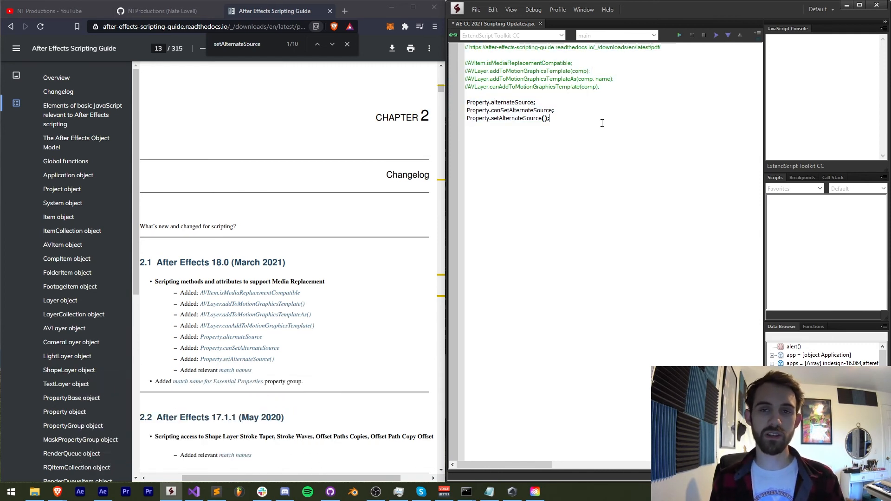
left_click_drag(471, 47, 721, 48)
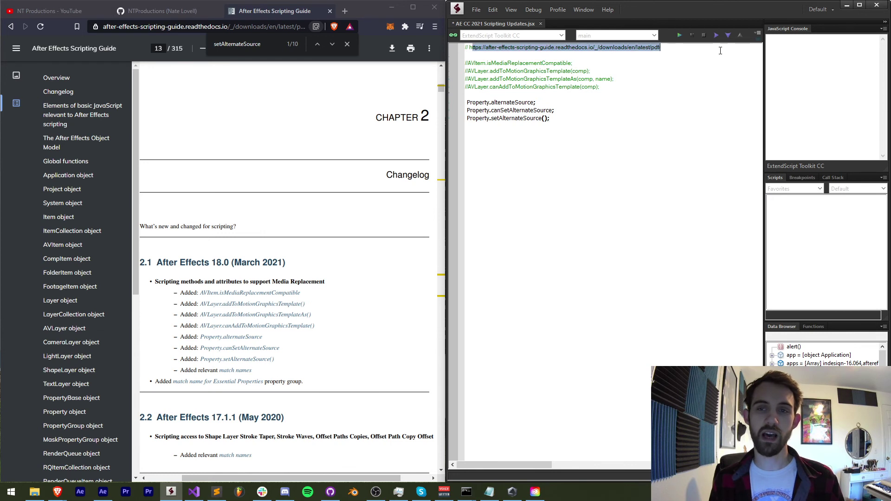
left_click(615, 198)
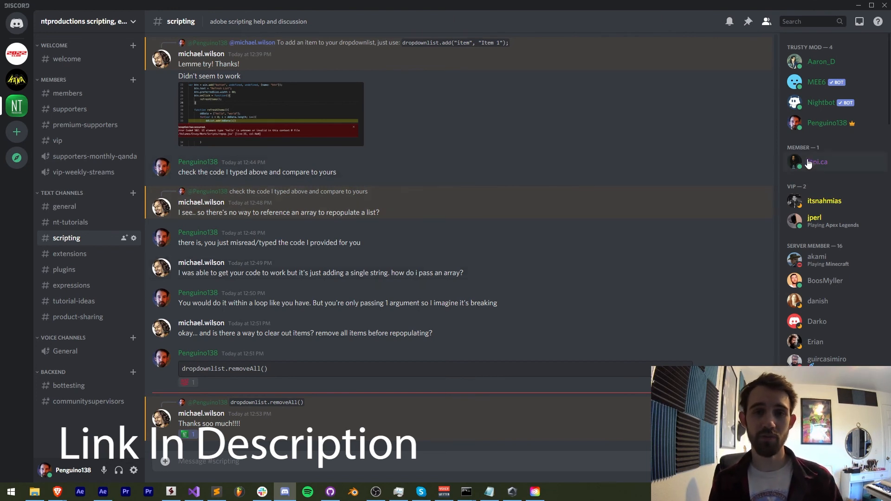
mouse_move(57, 492)
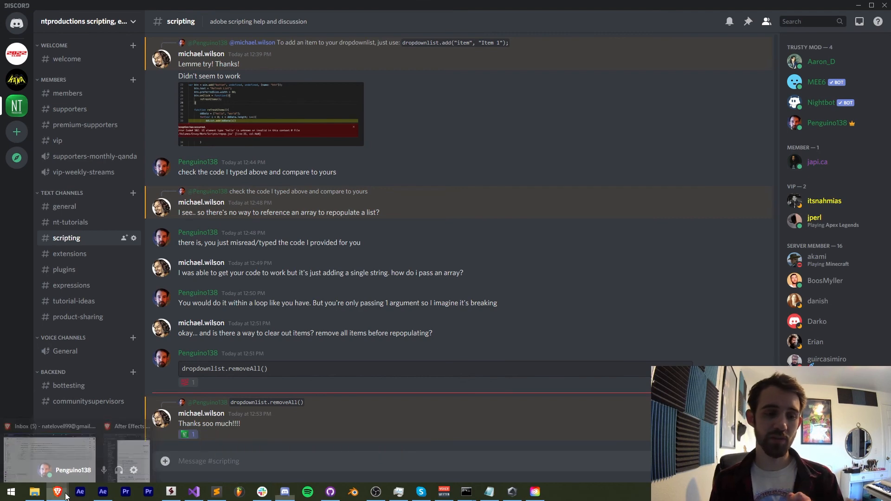
Show the NT Productions YouTube membership page and view the Supporter, Premium Supporter and VIP tiers.
left_click(129, 452)
key("ctrl+Tab")
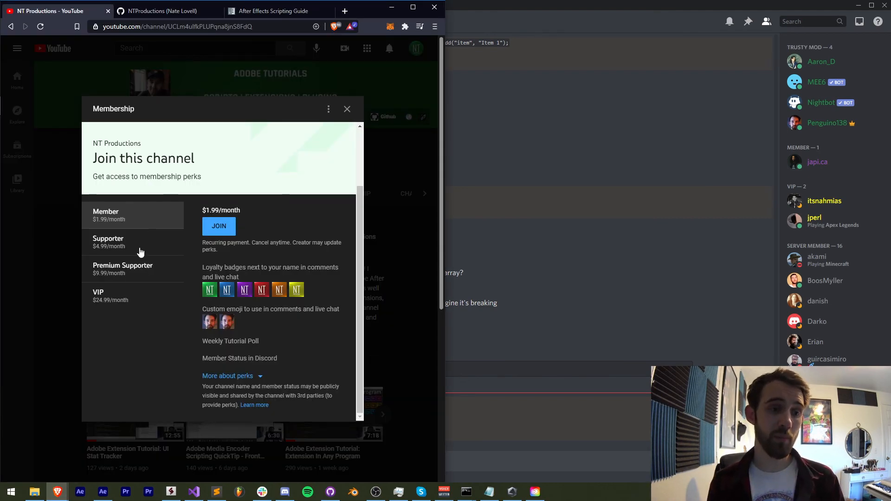
left_click(143, 278)
left_click(128, 309)
left_click(124, 337)
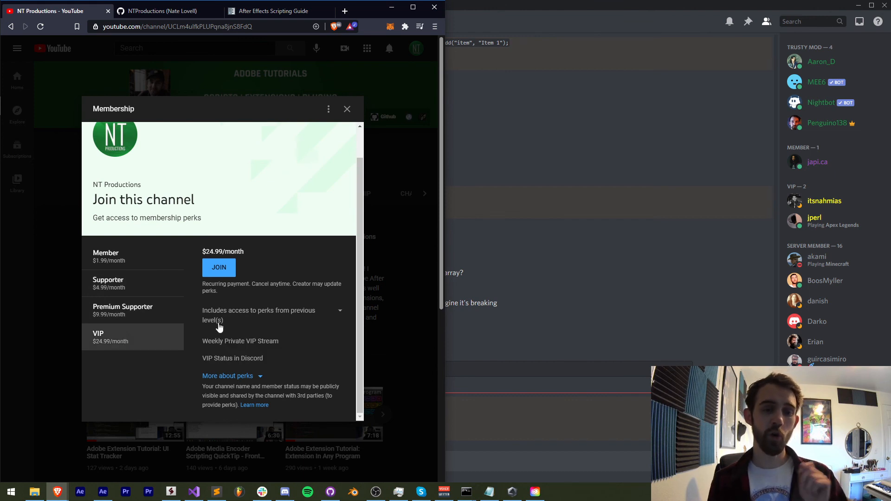
Bring up Discord briefly, then hide it to leave the membership page beside the script.
left_click(506, 5)
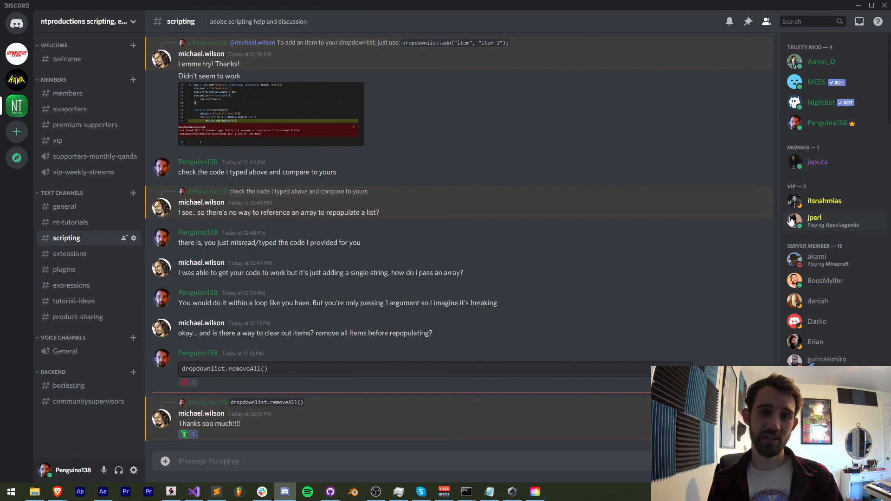
mouse_move(84, 140)
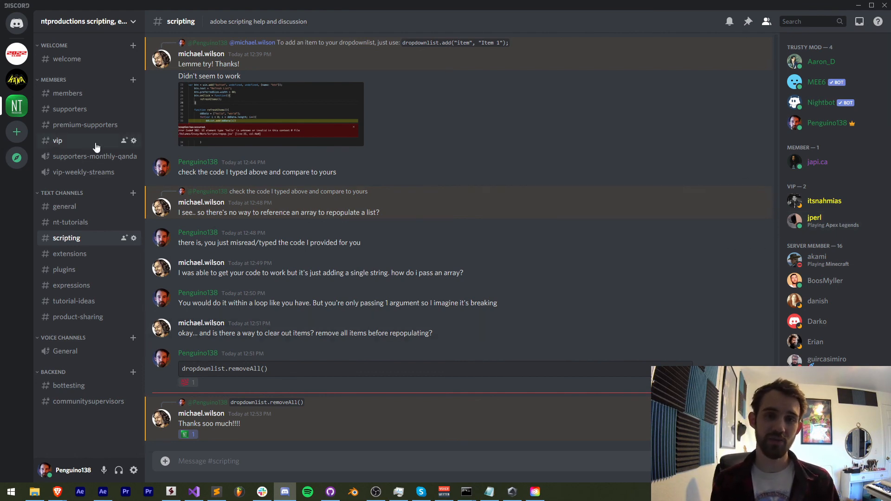
left_click(857, 5)
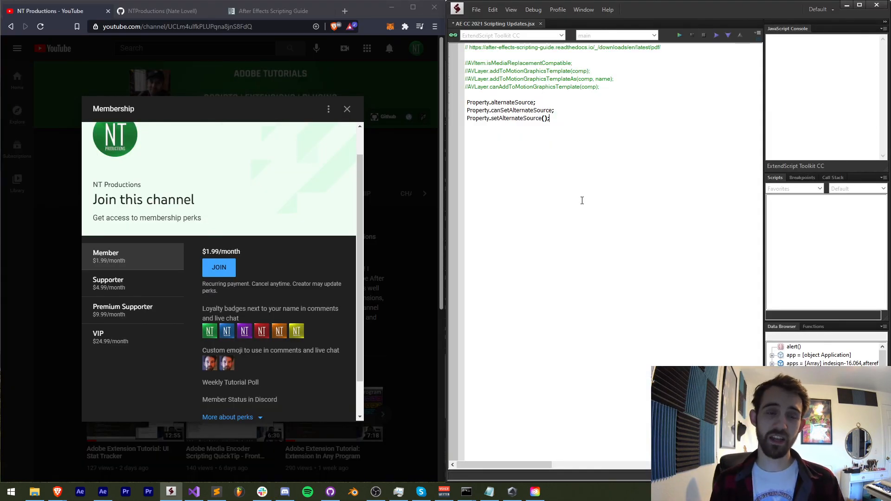